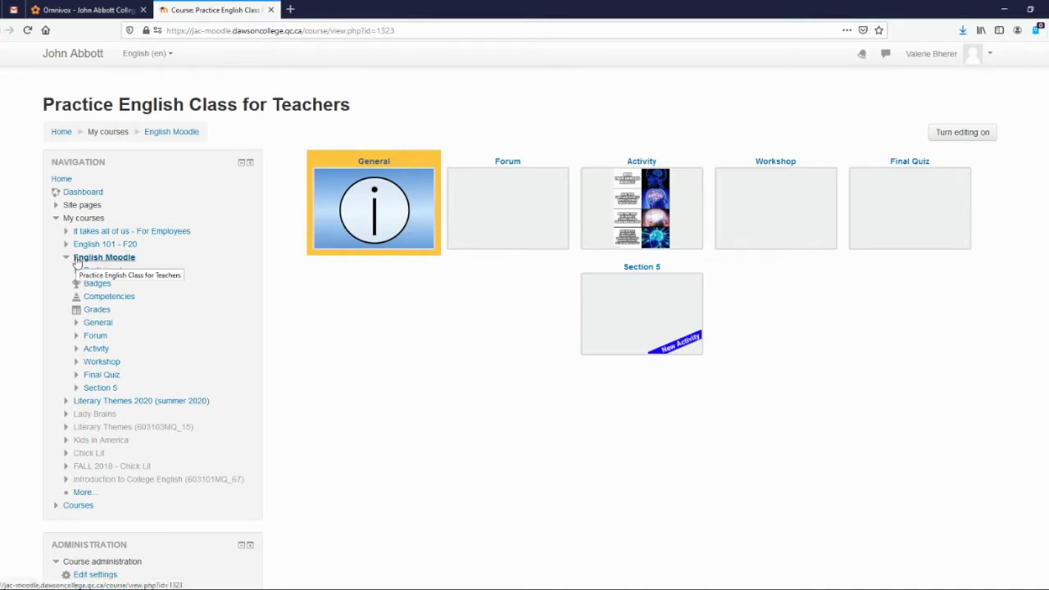
Step: Go to the site home, open the English Moodle course, and turn editing on
{"action": "left_click", "coordinate": [61, 131]}
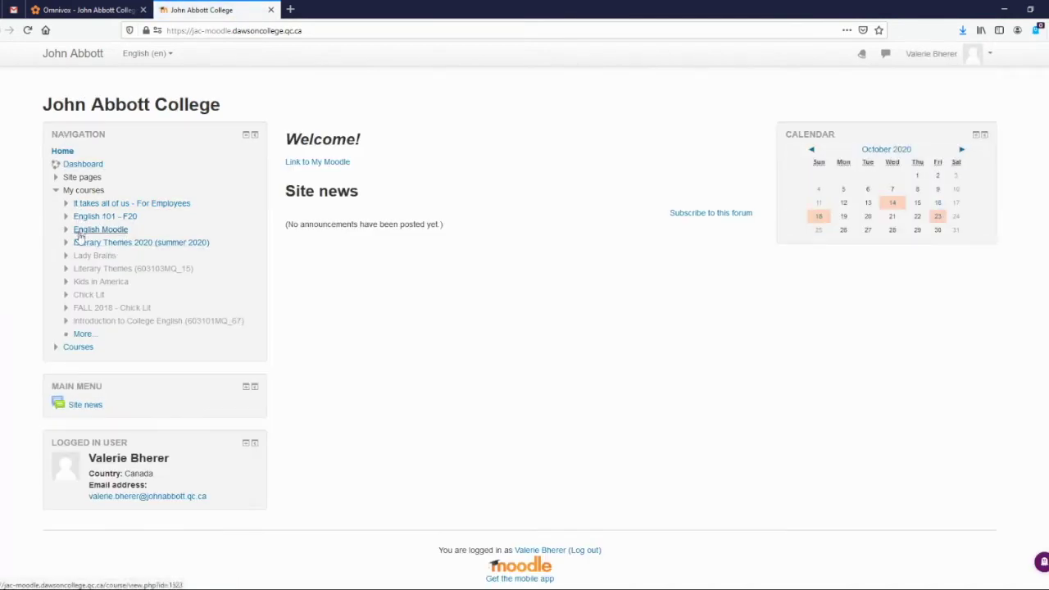
{"action": "left_click", "coordinate": [79, 233]}
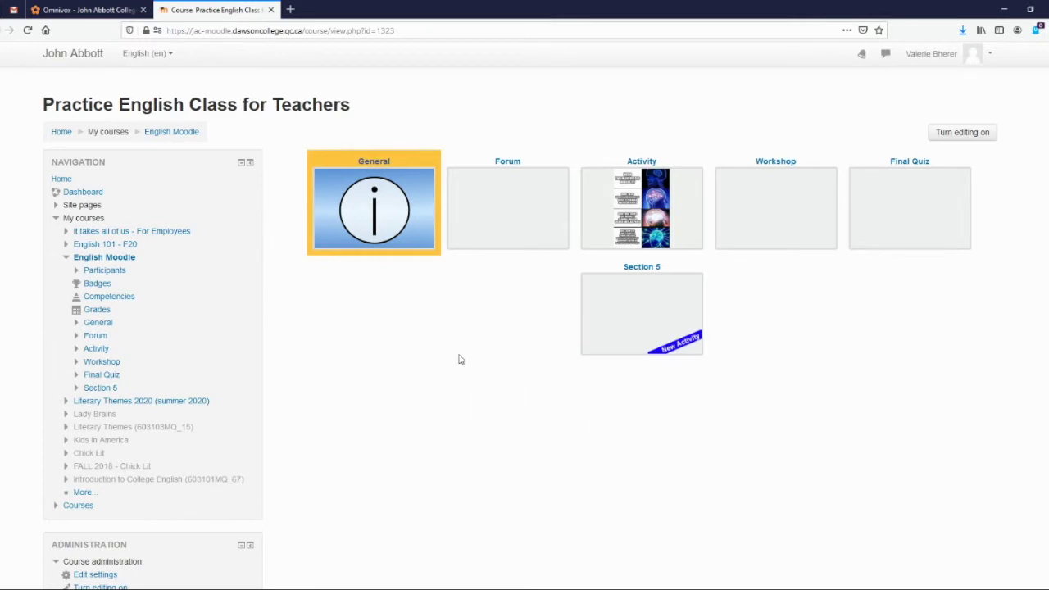
{"action": "left_click", "coordinate": [956, 135]}
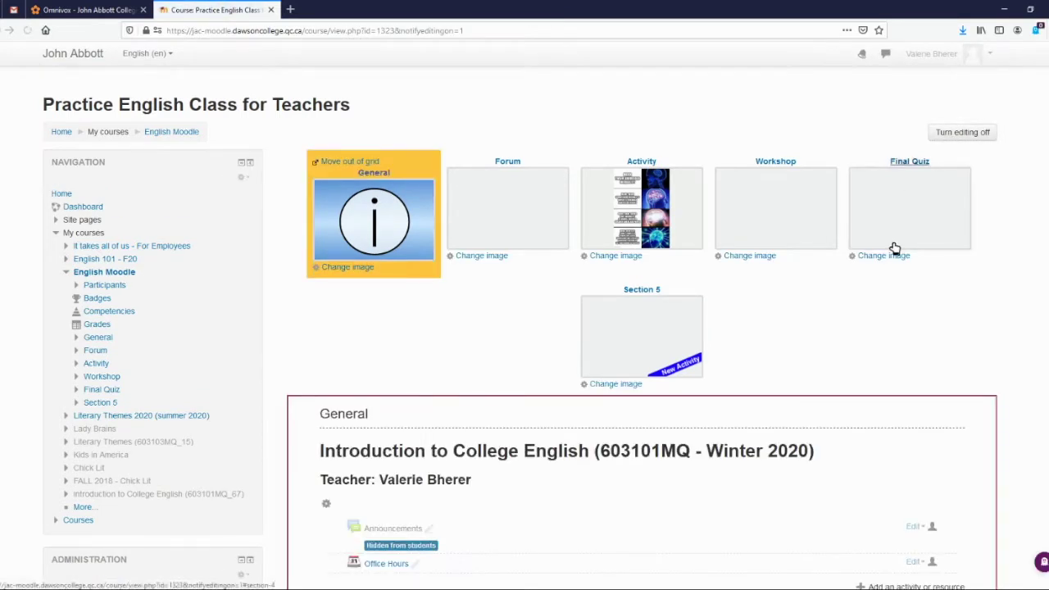
Step: Scroll down the course page to Section 5, which holds Forum Evaluation and Essay 1
{"action": "scroll", "coordinate": [811, 356], "scroll_direction": "down", "scroll_amount": 1}
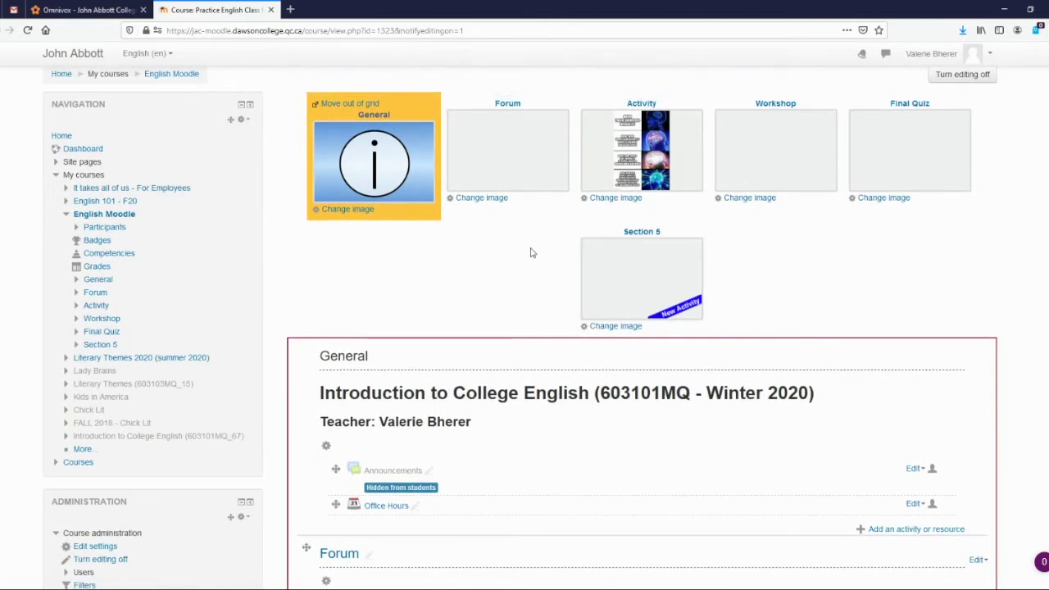
{"action": "scroll", "coordinate": [533, 278], "scroll_direction": "down", "scroll_amount": 2}
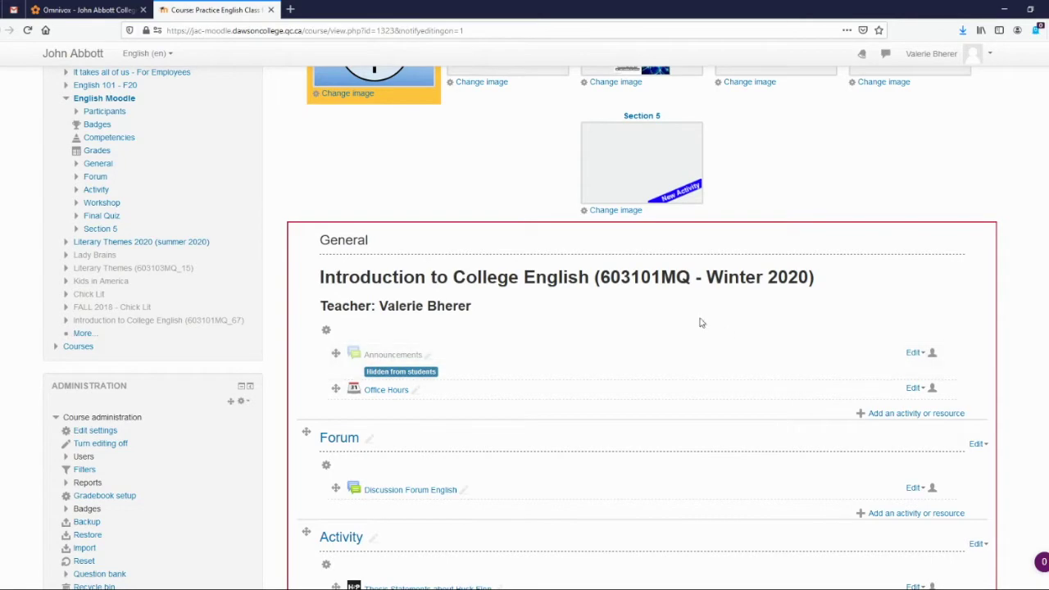
{"action": "scroll", "coordinate": [709, 320], "scroll_direction": "down", "scroll_amount": 3}
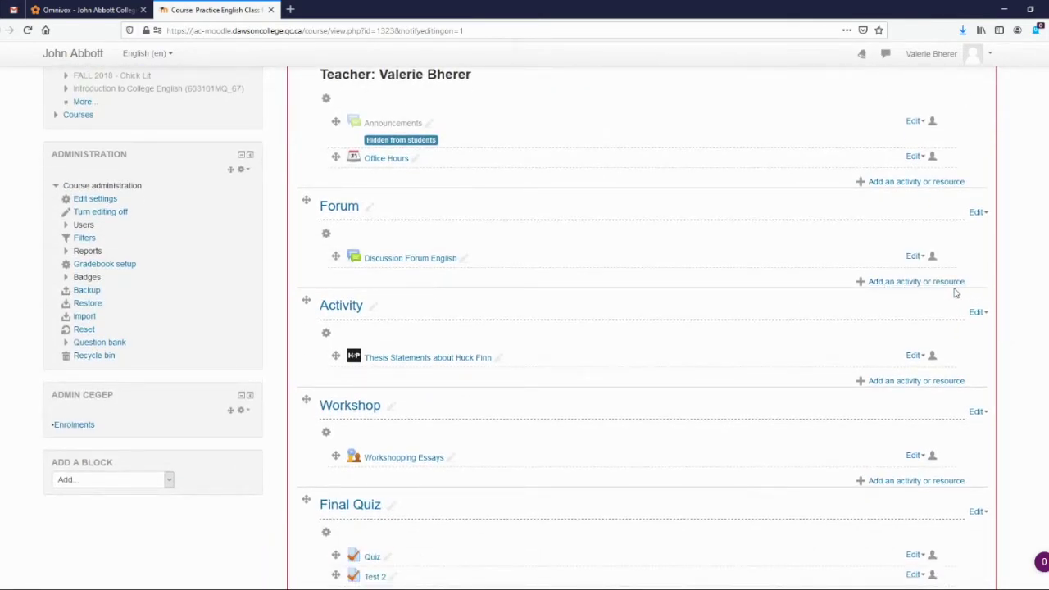
{"action": "scroll", "coordinate": [745, 292], "scroll_direction": "down", "scroll_amount": 3}
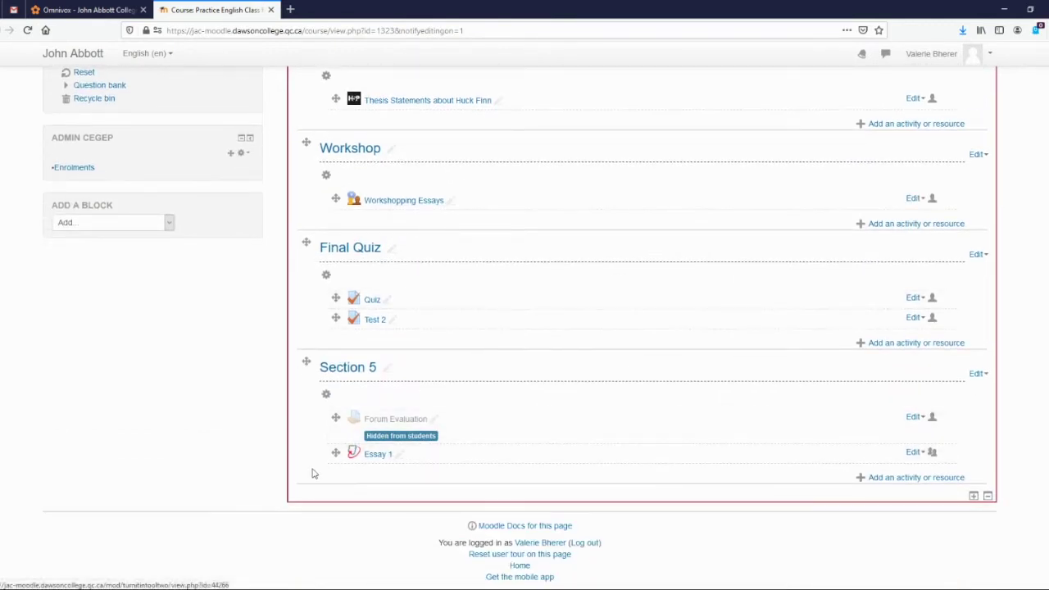
Step: Add a Turnitin Assignment 2 activity to Section 5 from the activity chooser
{"action": "left_click", "coordinate": [889, 481]}
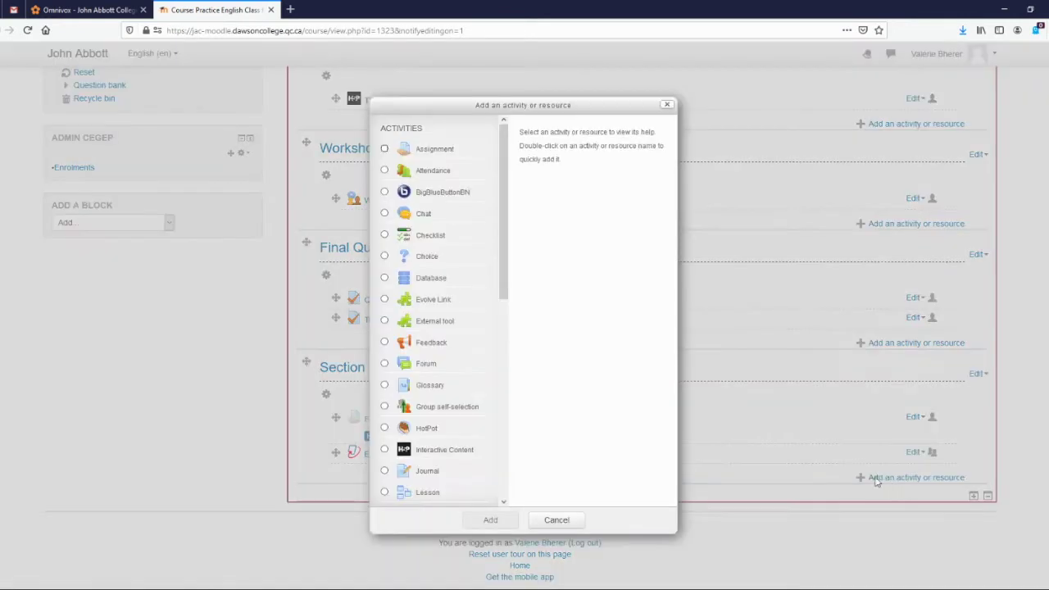
{"action": "left_click_drag", "start_coordinate": [504, 180], "coordinate": [482, 391]}
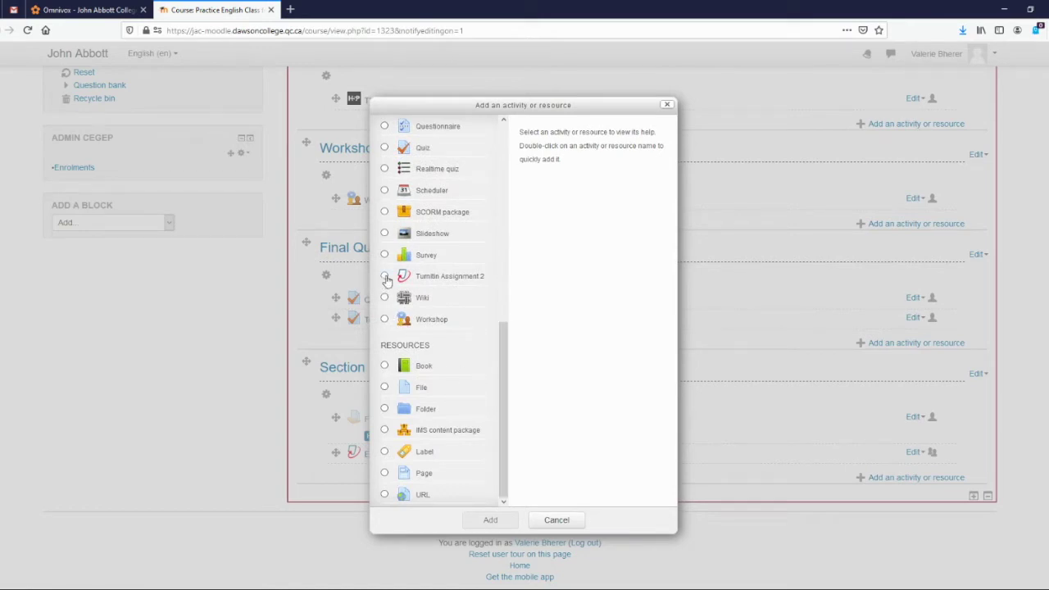
{"action": "left_click", "coordinate": [385, 277]}
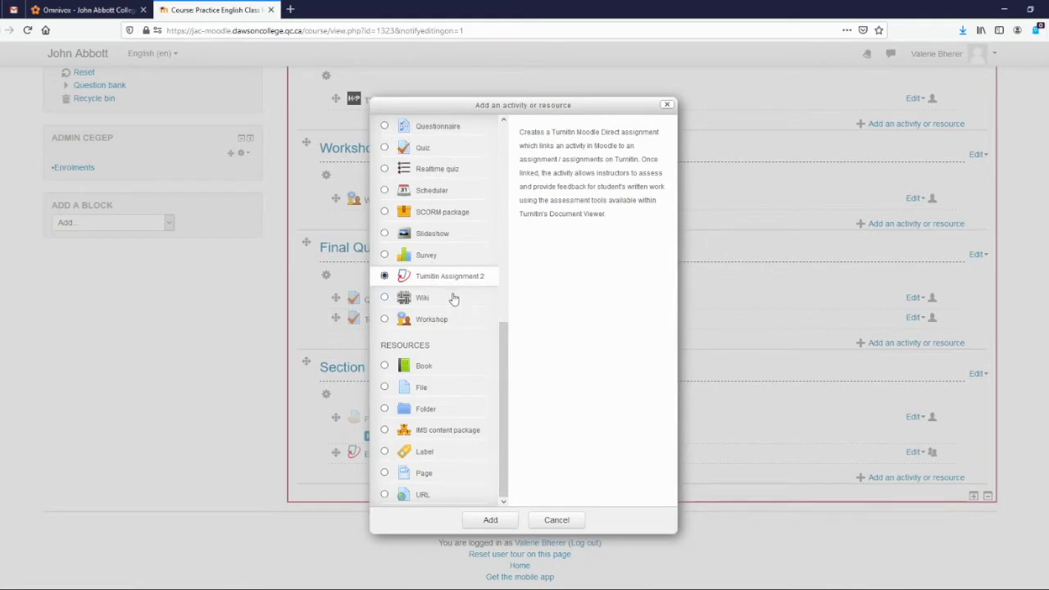
{"action": "left_click", "coordinate": [494, 521]}
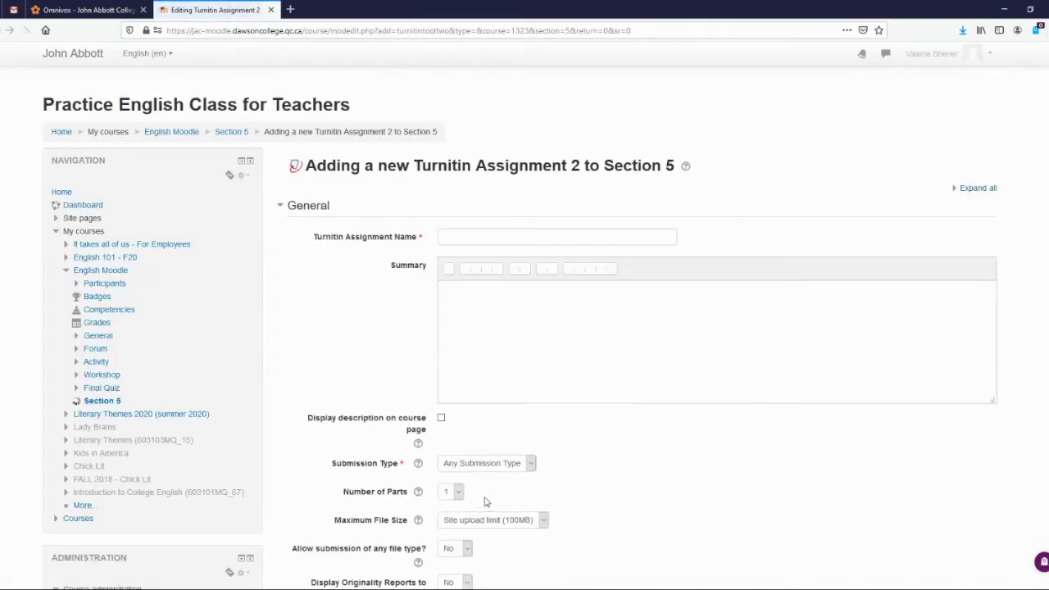
Step: Name the assignment 'Essay 2' and set its submission type to File Upload
{"action": "left_click", "coordinate": [479, 237]}
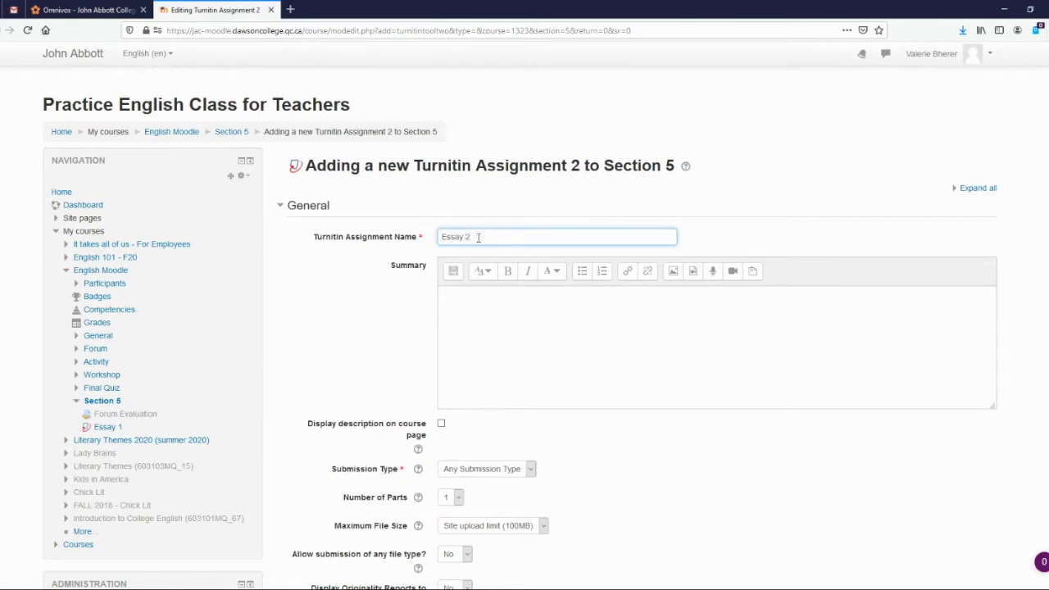
{"action": "scroll", "coordinate": [427, 237], "scroll_direction": "down", "scroll_amount": 1}
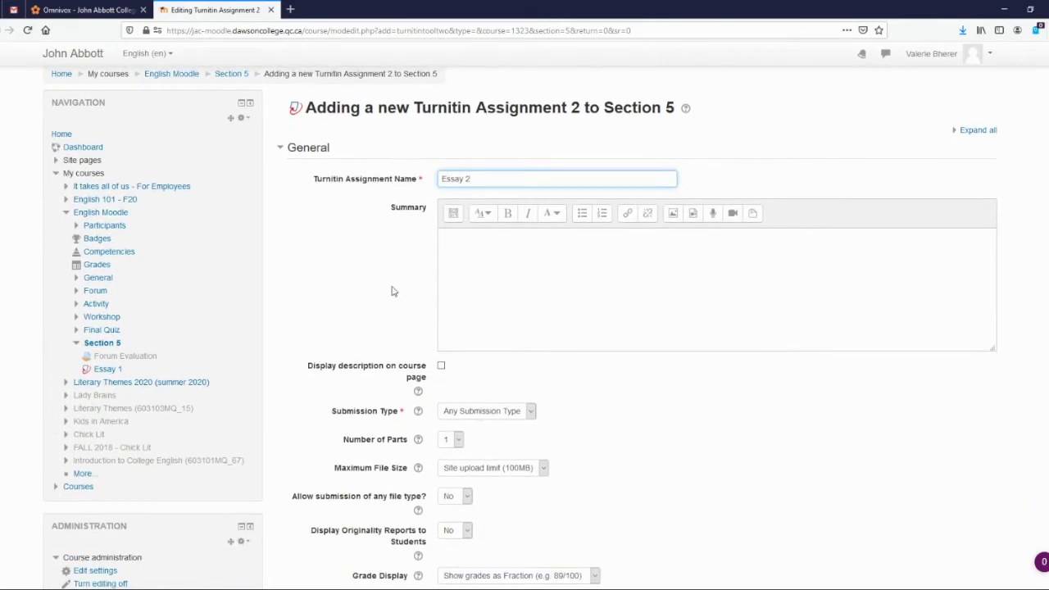
{"action": "left_click", "coordinate": [529, 414]}
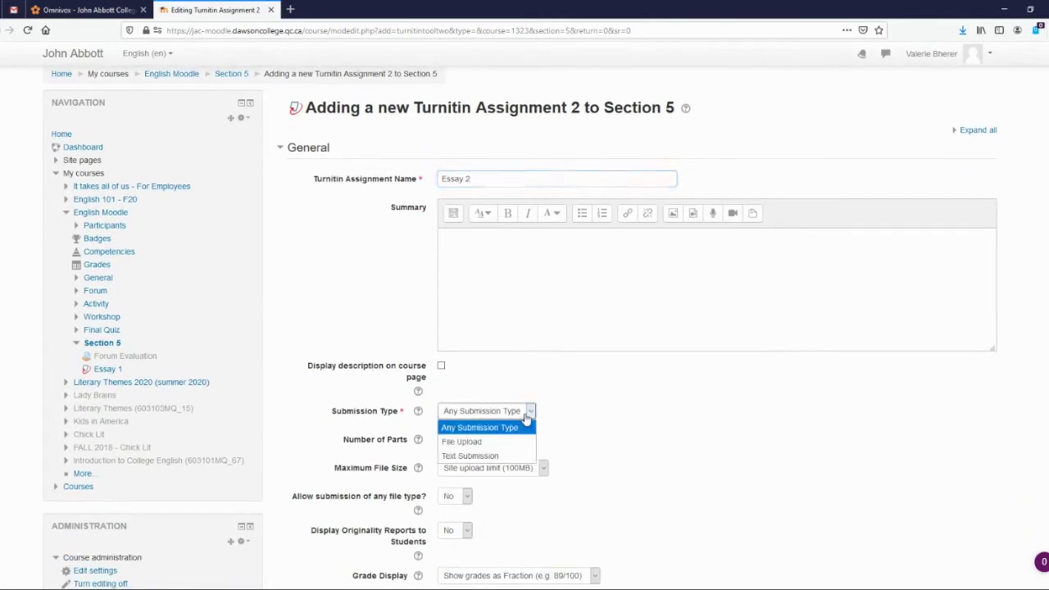
{"action": "left_click", "coordinate": [483, 441]}
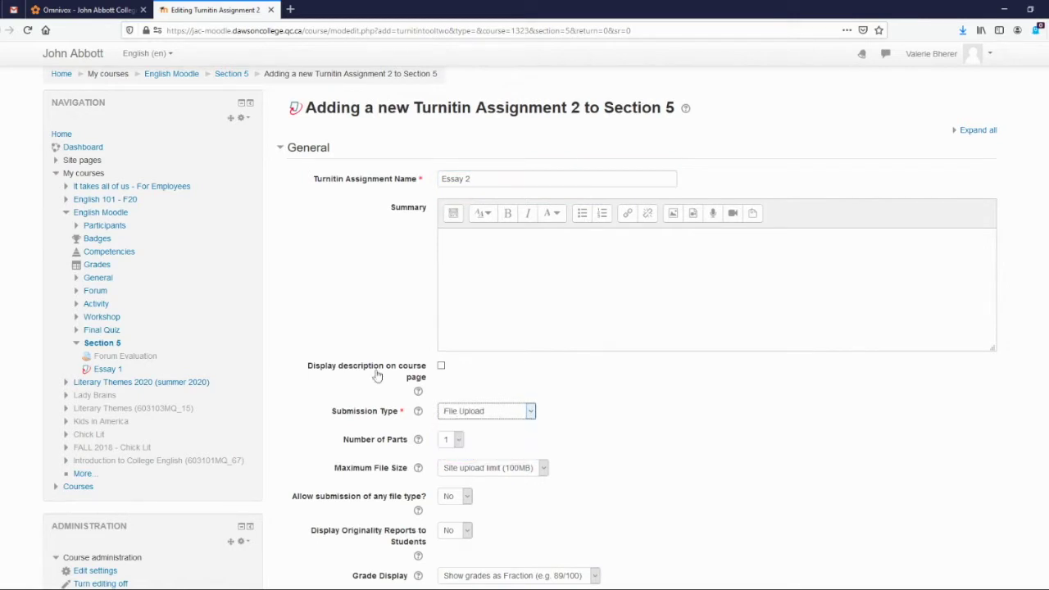
{"action": "scroll", "coordinate": [437, 288], "scroll_direction": "down", "scroll_amount": 2}
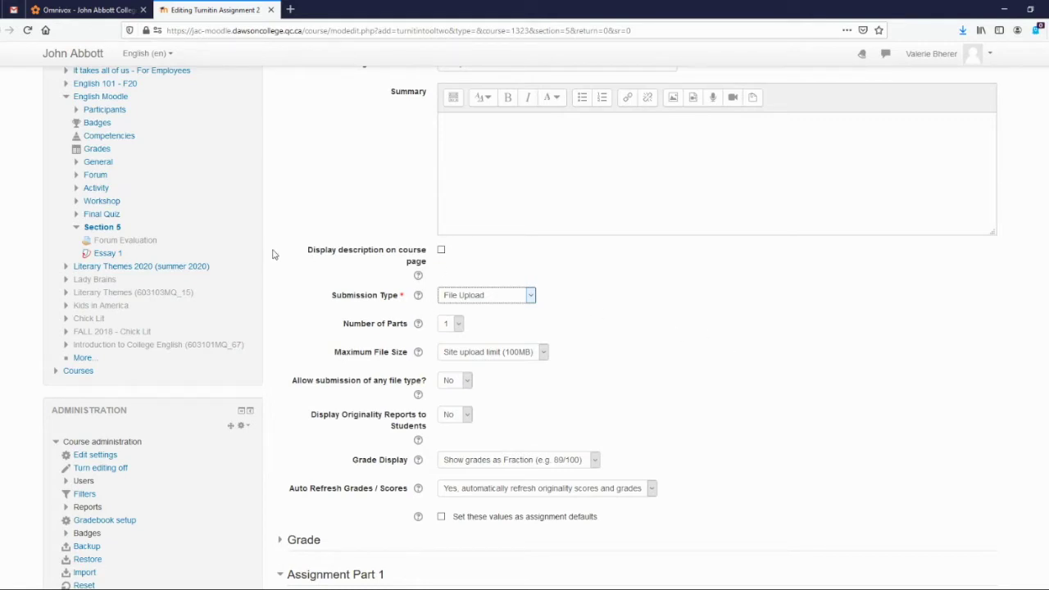
{"action": "left_click", "coordinate": [496, 299]}
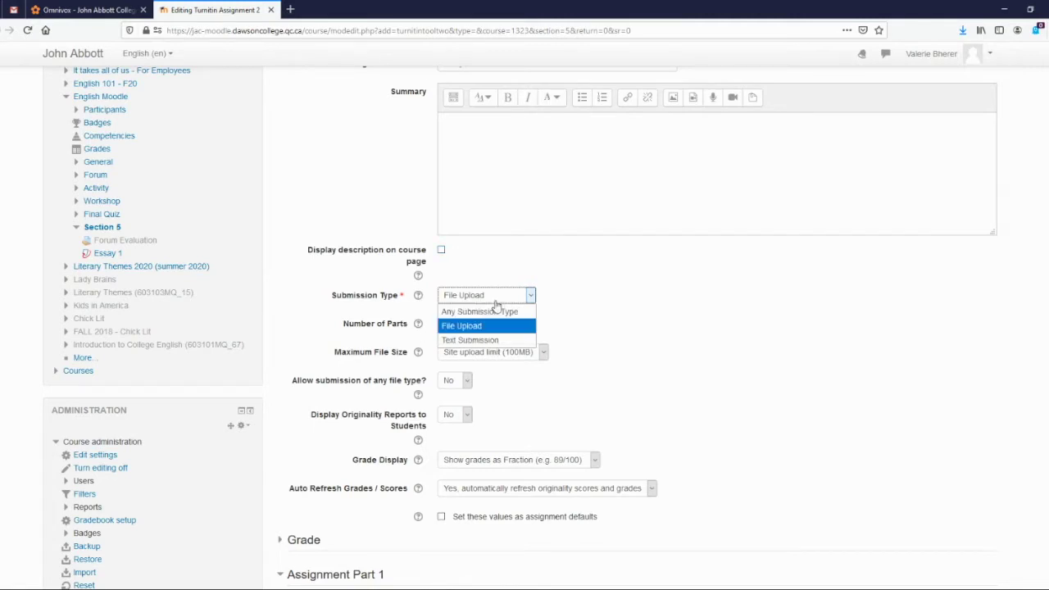
{"action": "left_click", "coordinate": [581, 315]}
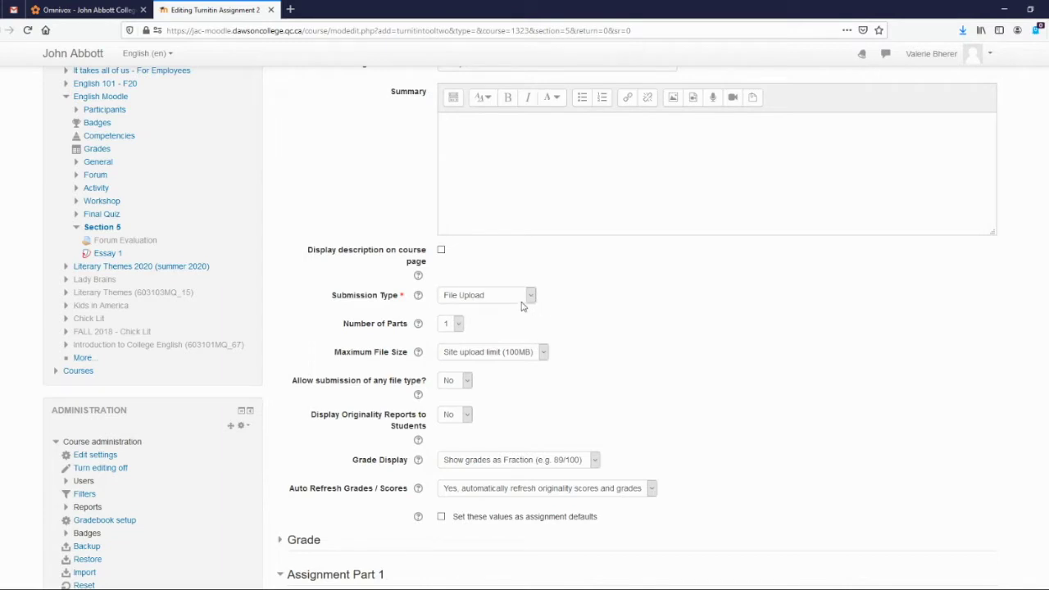
{"action": "scroll", "coordinate": [469, 270], "scroll_direction": "down", "scroll_amount": 2}
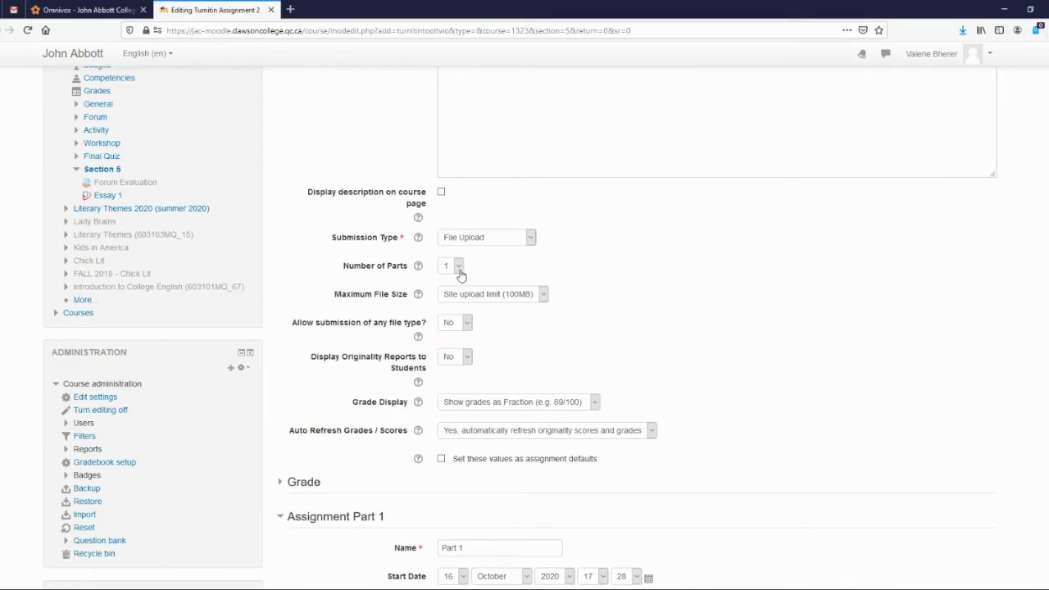
Step: Keep Number of Parts at 1 and set Display Originality Reports to Students to Yes
{"action": "left_click", "coordinate": [459, 274]}
{"action": "left_click", "coordinate": [498, 271]}
{"action": "scroll", "coordinate": [347, 282], "scroll_direction": "down", "scroll_amount": 1}
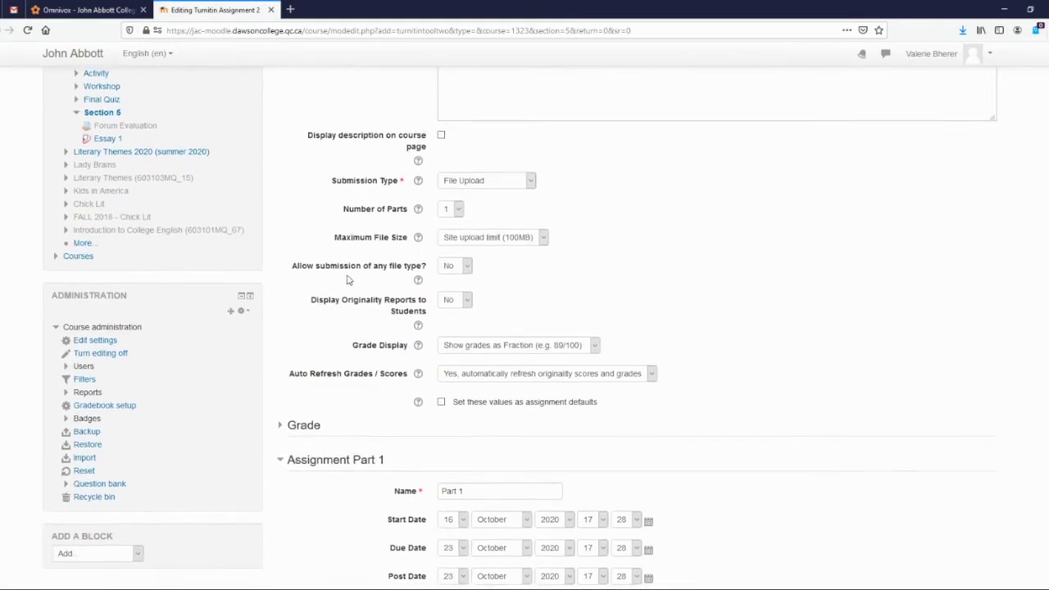
{"action": "scroll", "coordinate": [397, 274], "scroll_direction": "down", "scroll_amount": 1}
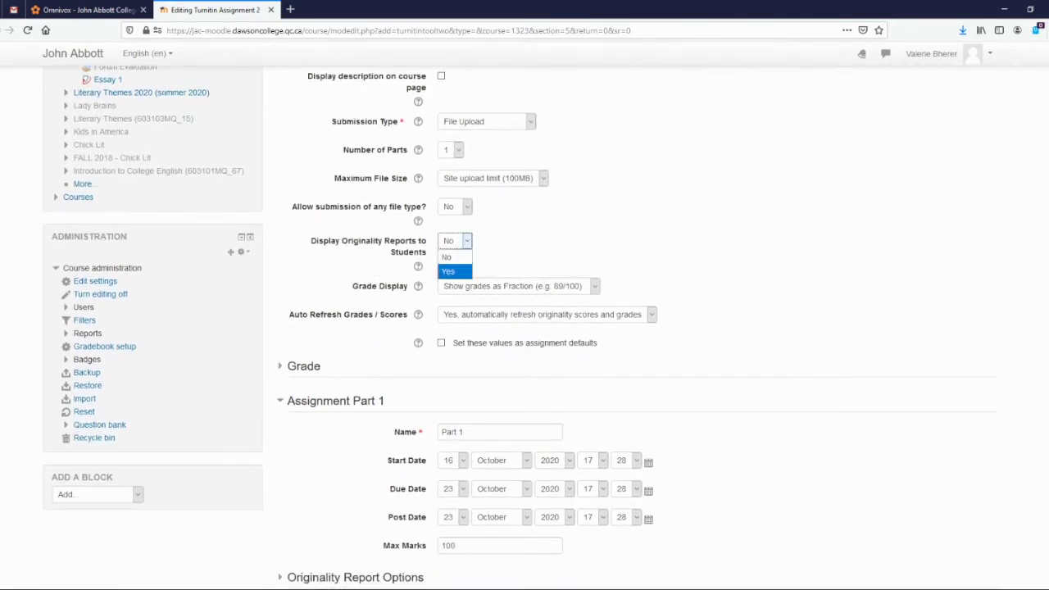
{"action": "left_click", "coordinate": [449, 271]}
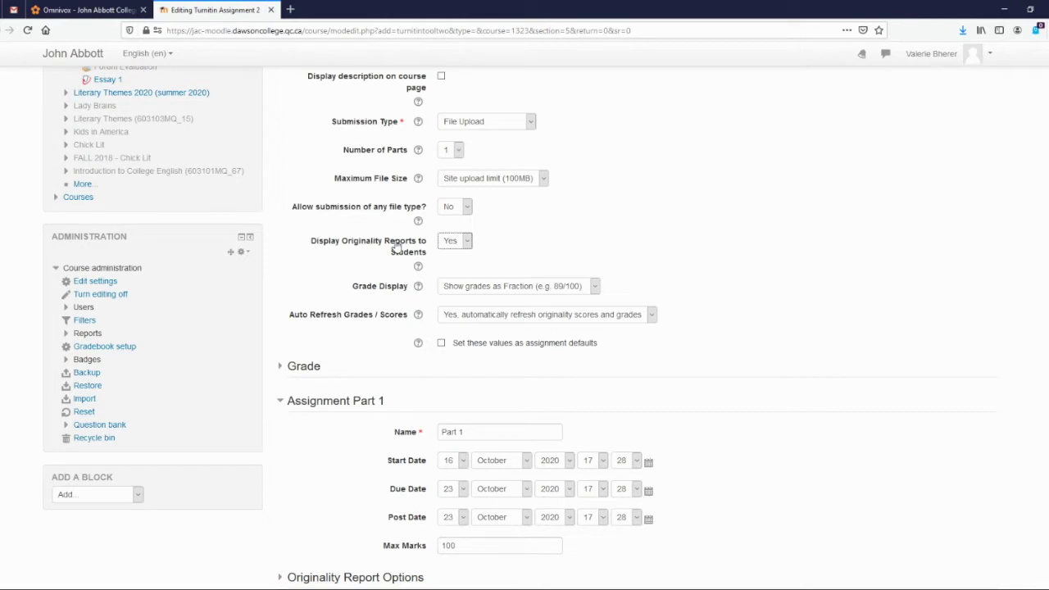
{"action": "scroll", "coordinate": [393, 246], "scroll_direction": "down", "scroll_amount": 1}
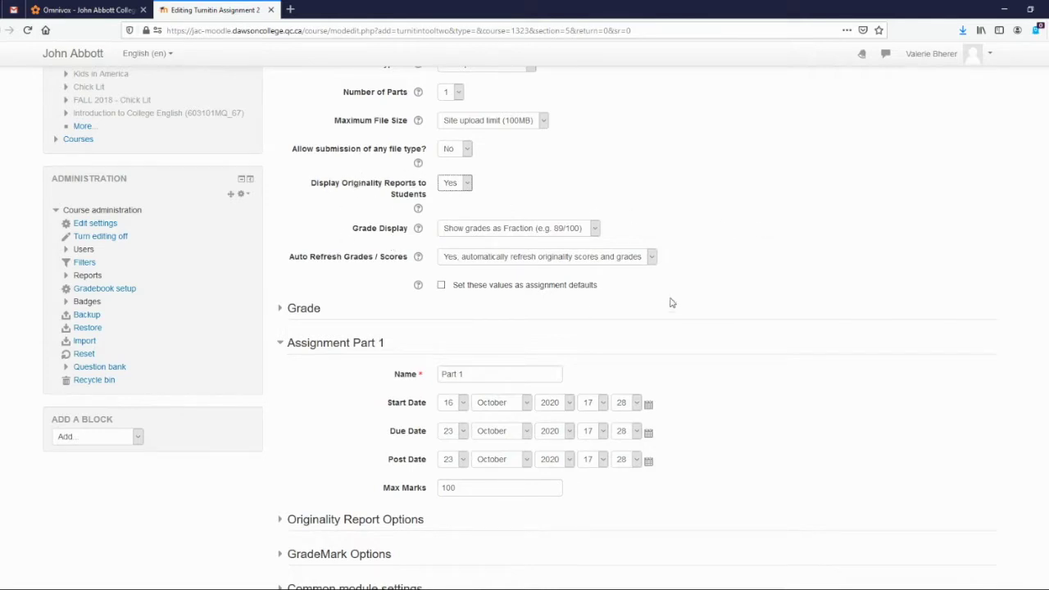
Step: Replace the first part's name 'Part 1' with 'Essay'
{"action": "scroll", "coordinate": [451, 279], "scroll_direction": "down", "scroll_amount": 1}
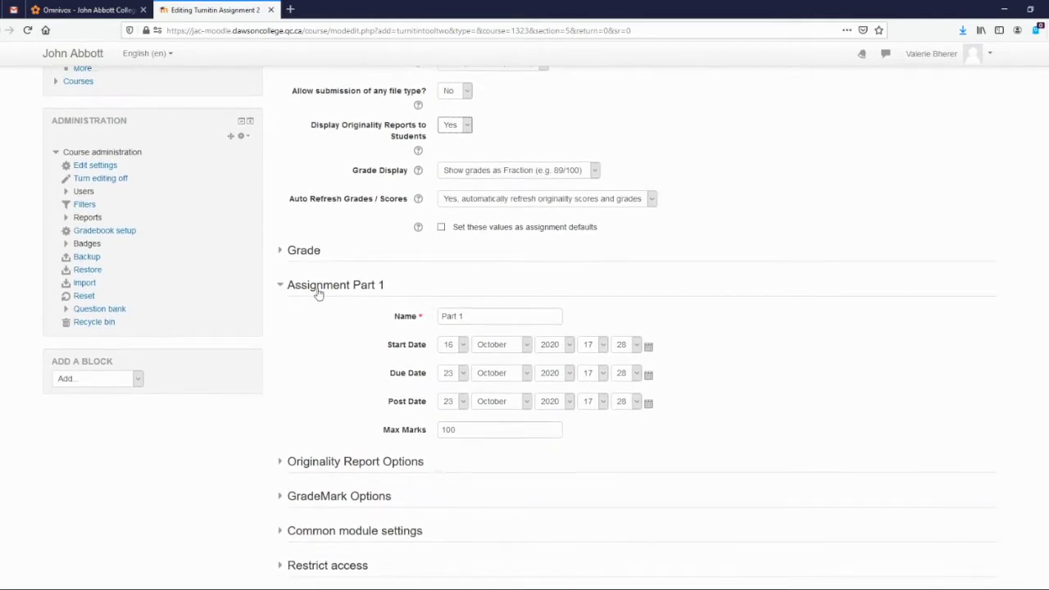
{"action": "scroll", "coordinate": [316, 295], "scroll_direction": "down", "scroll_amount": 2}
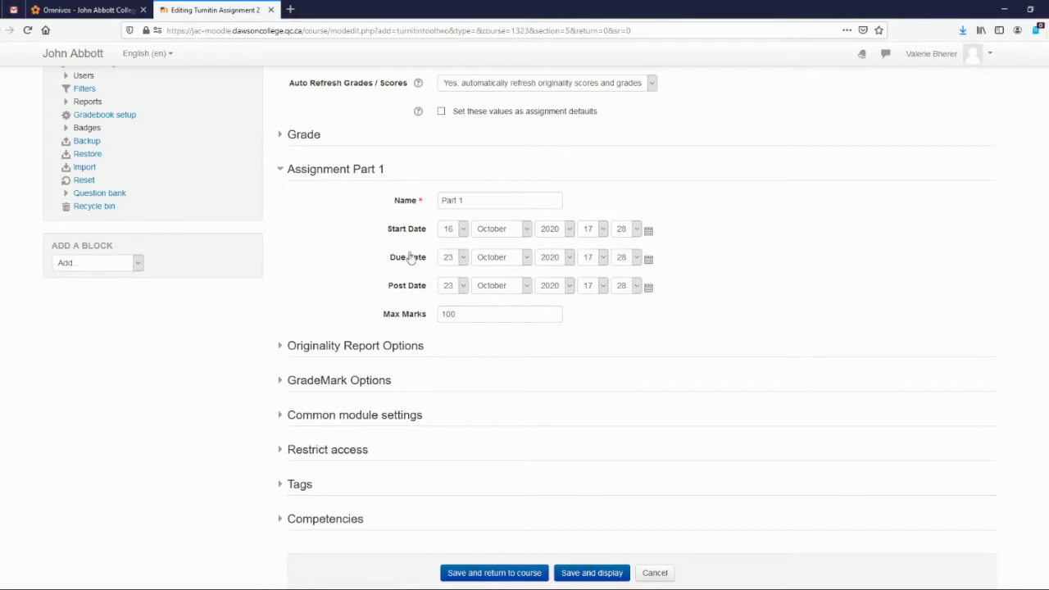
{"action": "left_click", "coordinate": [465, 199]}
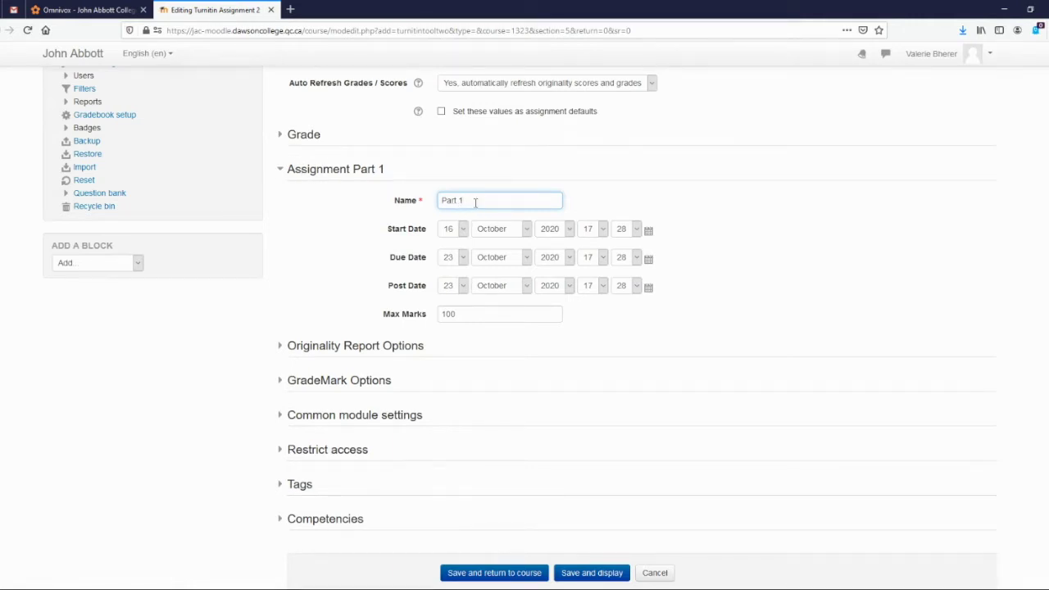
{"action": "left_click_drag", "start_coordinate": [475, 202], "coordinate": [333, 200]}
{"action": "type", "text": "Essay"}
Step: Set the Essay part's post date to 31 October 2020
{"action": "scroll", "coordinate": [369, 238], "scroll_direction": "down", "scroll_amount": 2}
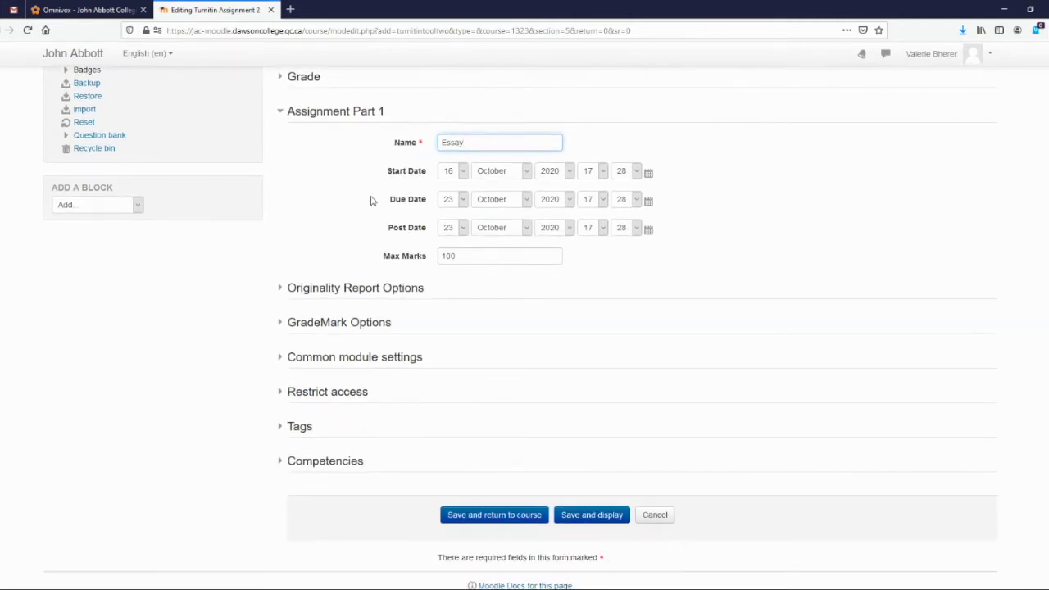
{"action": "left_click", "coordinate": [462, 230]}
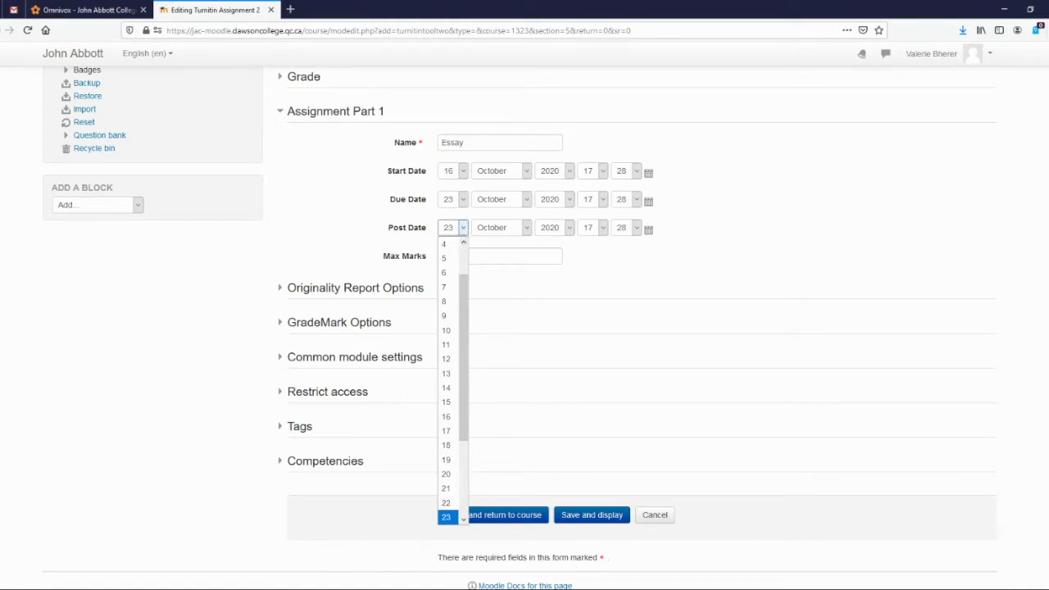
{"action": "left_click", "coordinate": [396, 208]}
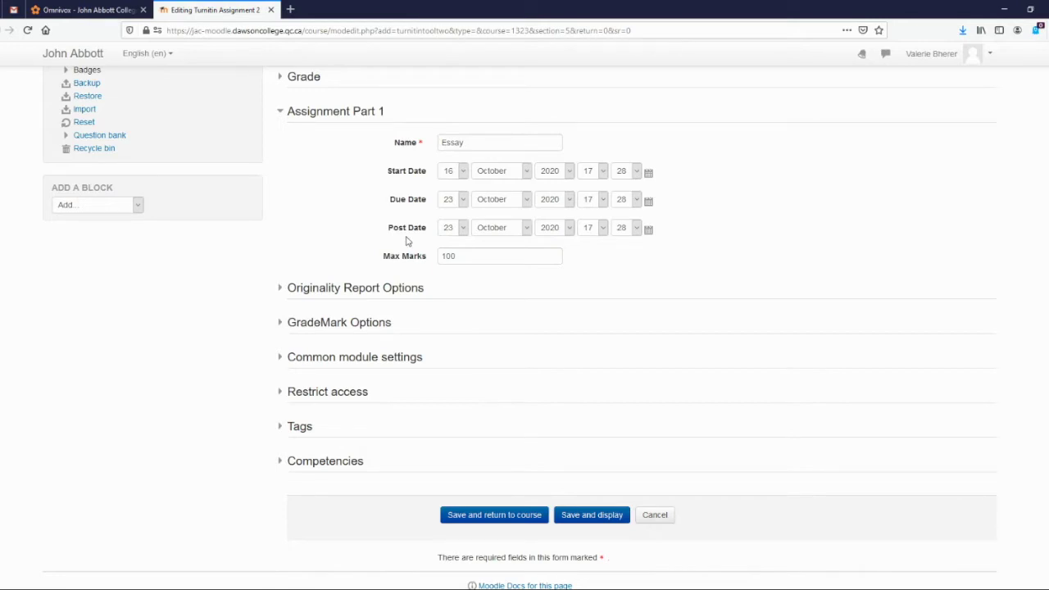
{"action": "left_click", "coordinate": [464, 233]}
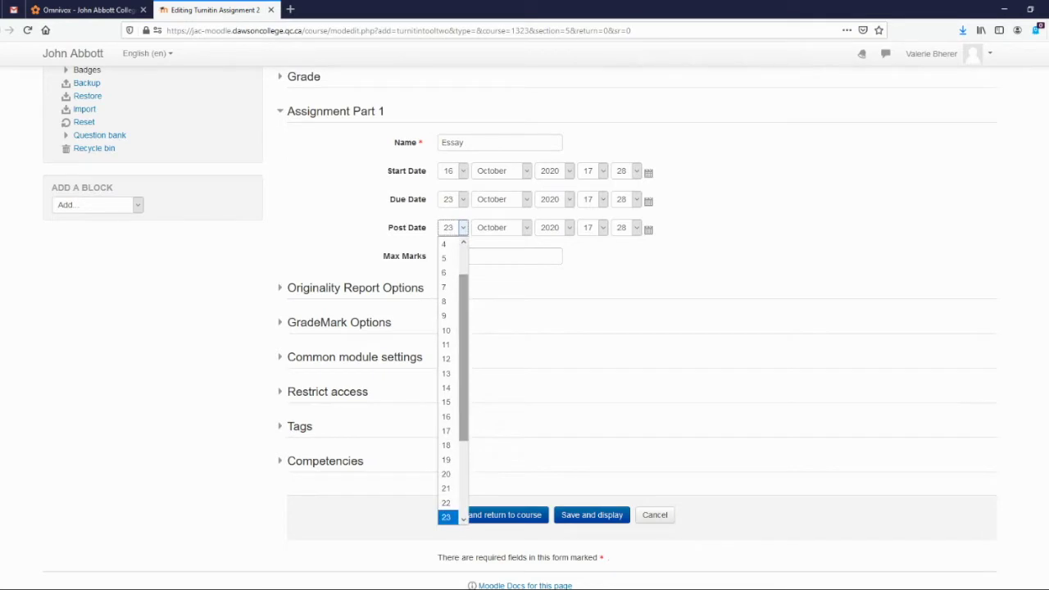
{"action": "scroll", "coordinate": [449, 393], "scroll_direction": "down", "scroll_amount": 3}
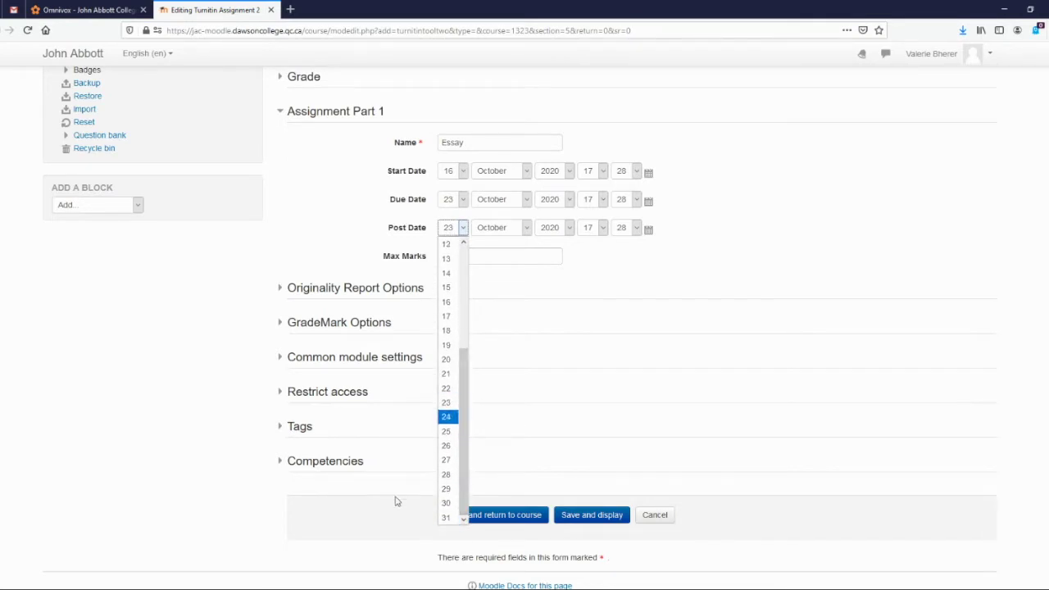
{"action": "left_click", "coordinate": [440, 517]}
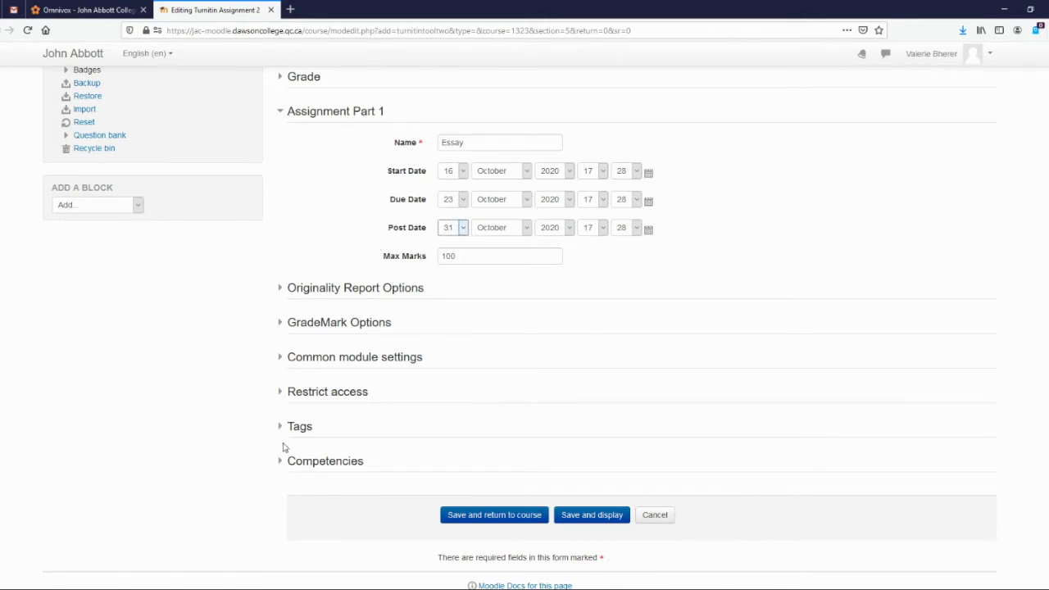
Step: Expand the Originality Report Options section
{"action": "scroll", "coordinate": [205, 362], "scroll_direction": "up", "scroll_amount": 3}
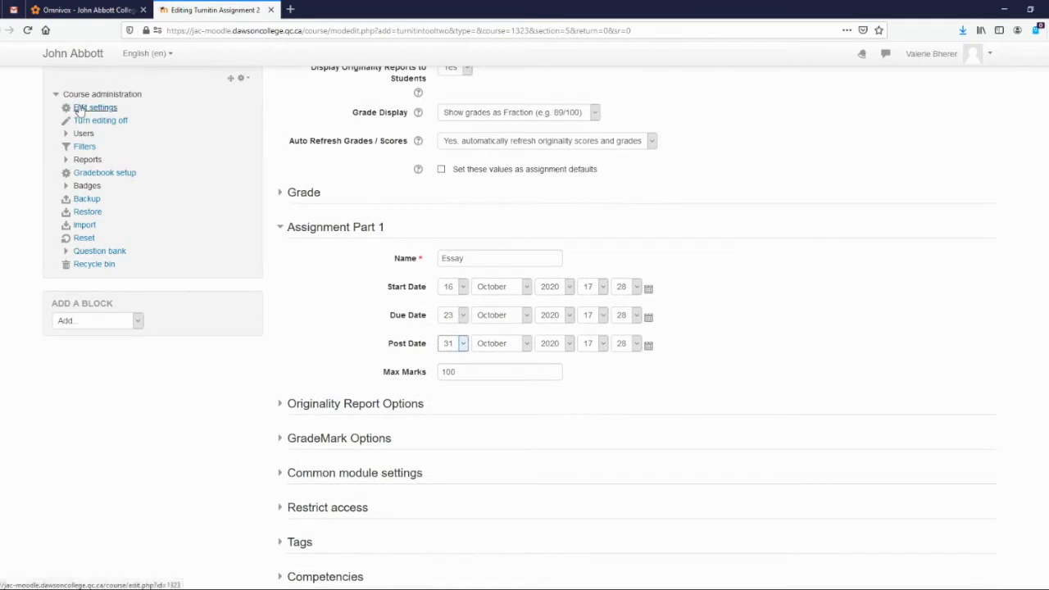
{"action": "scroll", "coordinate": [300, 374], "scroll_direction": "down", "scroll_amount": 3}
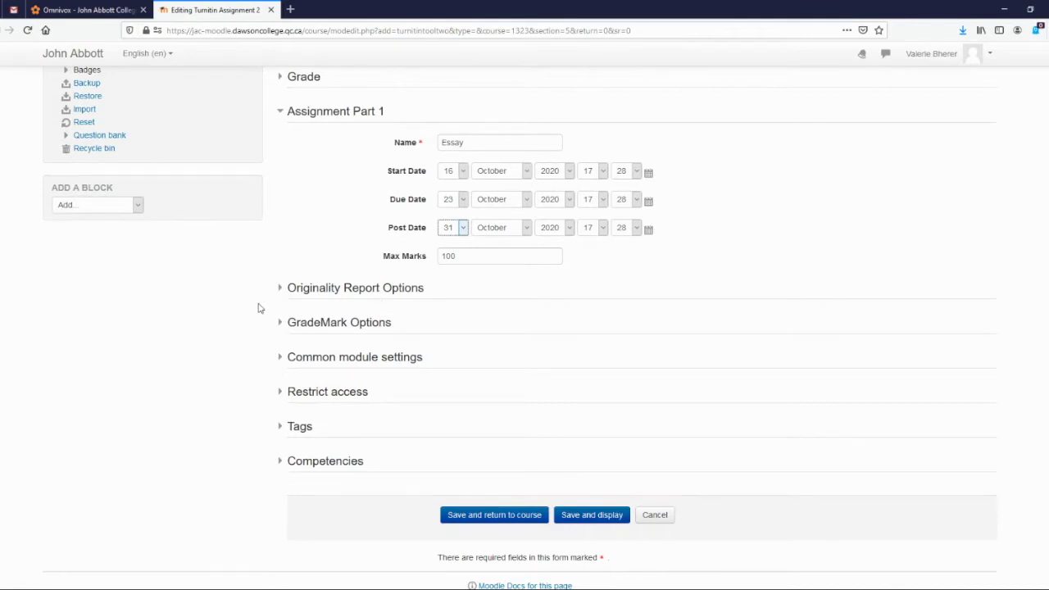
{"action": "left_click", "coordinate": [302, 293]}
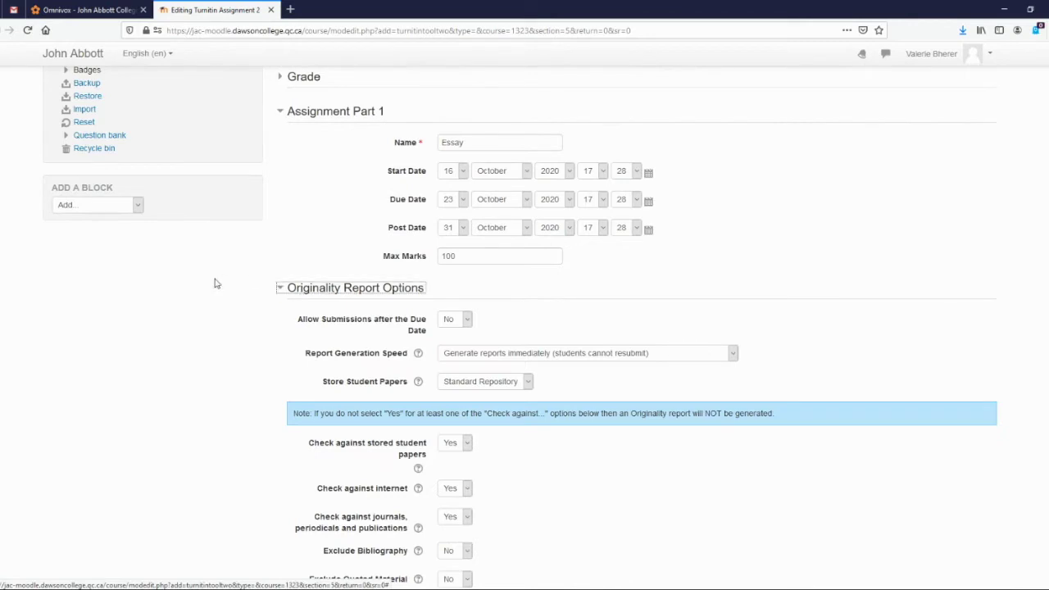
Step: Set Report Generation Speed to immediate reports with resubmission allowed until the due date
{"action": "scroll", "coordinate": [206, 270], "scroll_direction": "down", "scroll_amount": 2}
{"action": "scroll", "coordinate": [203, 270], "scroll_direction": "down", "scroll_amount": 1}
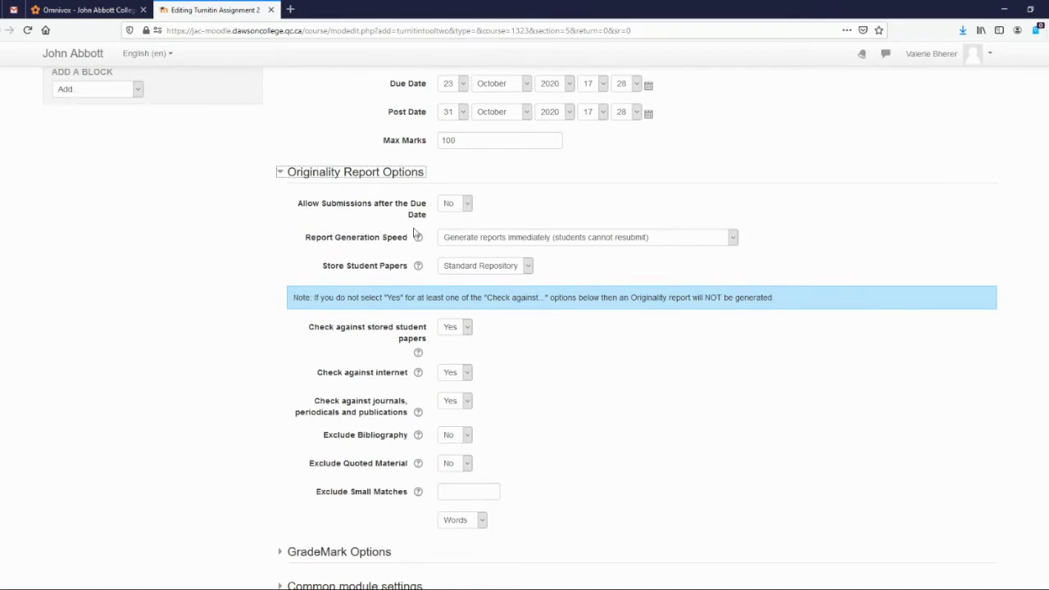
{"action": "scroll", "coordinate": [410, 236], "scroll_direction": "down", "scroll_amount": 1}
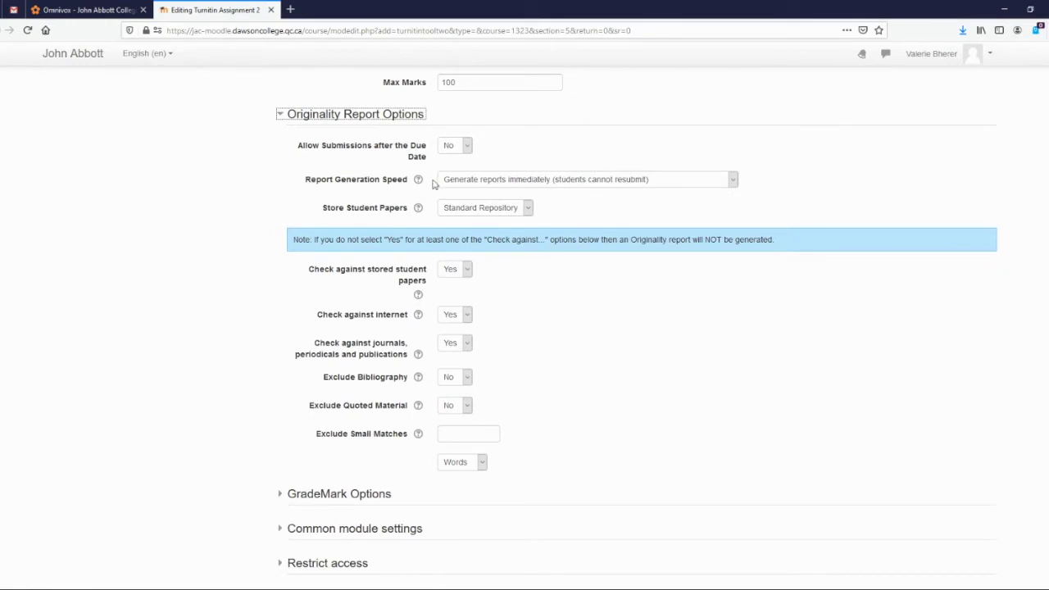
{"action": "left_click", "coordinate": [626, 181]}
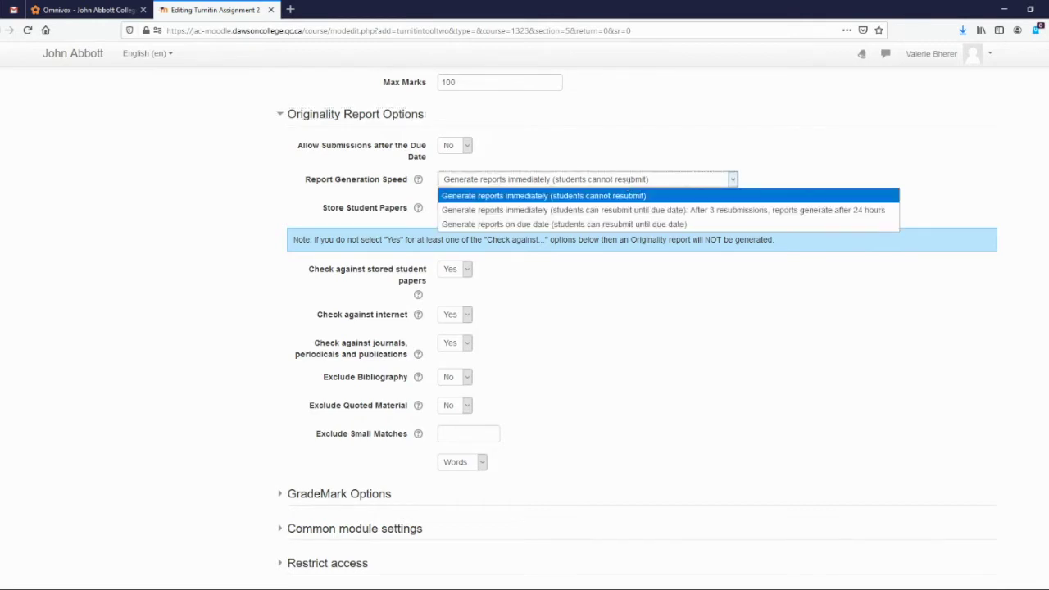
{"action": "key", "text": "Down"}
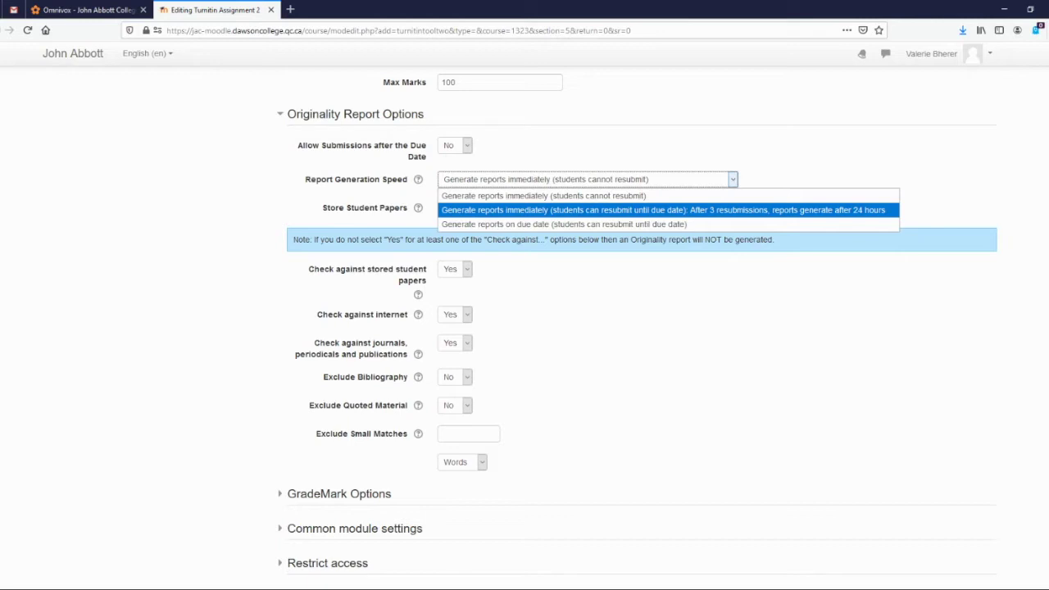
{"action": "left_click", "coordinate": [703, 212]}
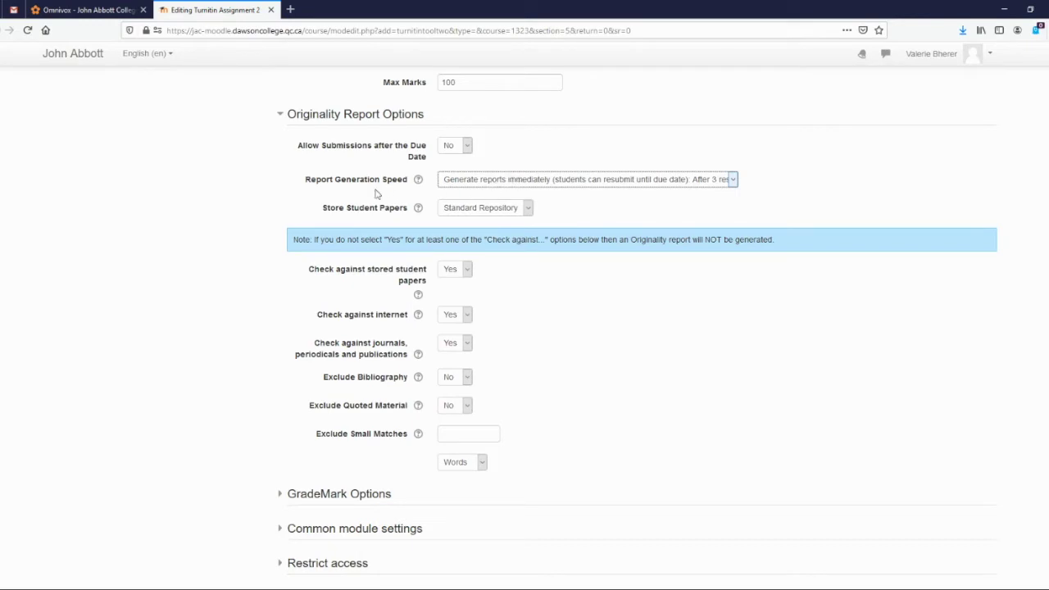
Step: Keep Store Student Papers on Standard Repository
{"action": "scroll", "coordinate": [360, 156], "scroll_direction": "down", "scroll_amount": 2}
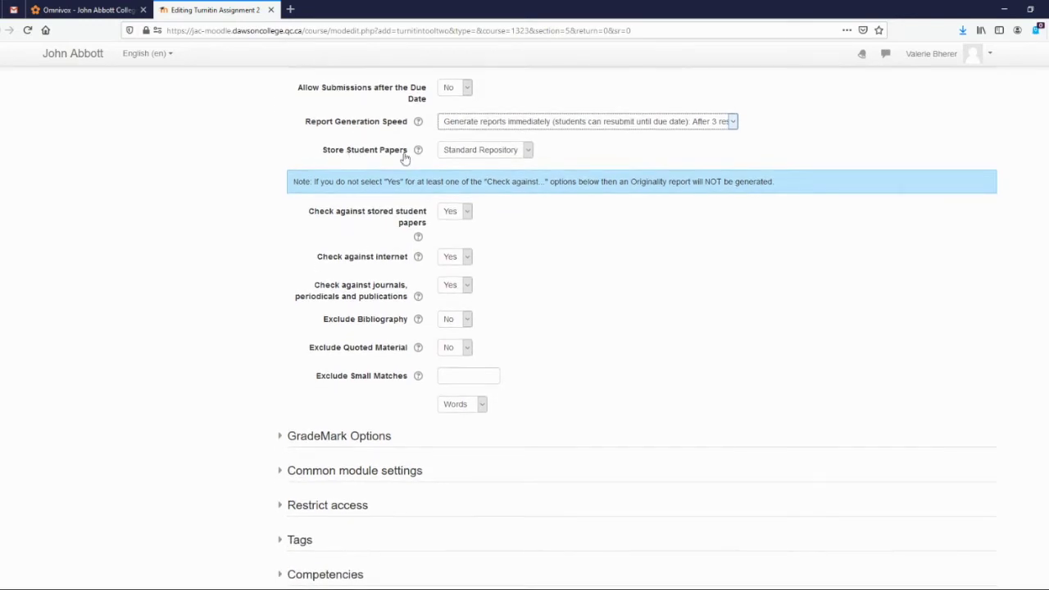
{"action": "left_click", "coordinate": [465, 154]}
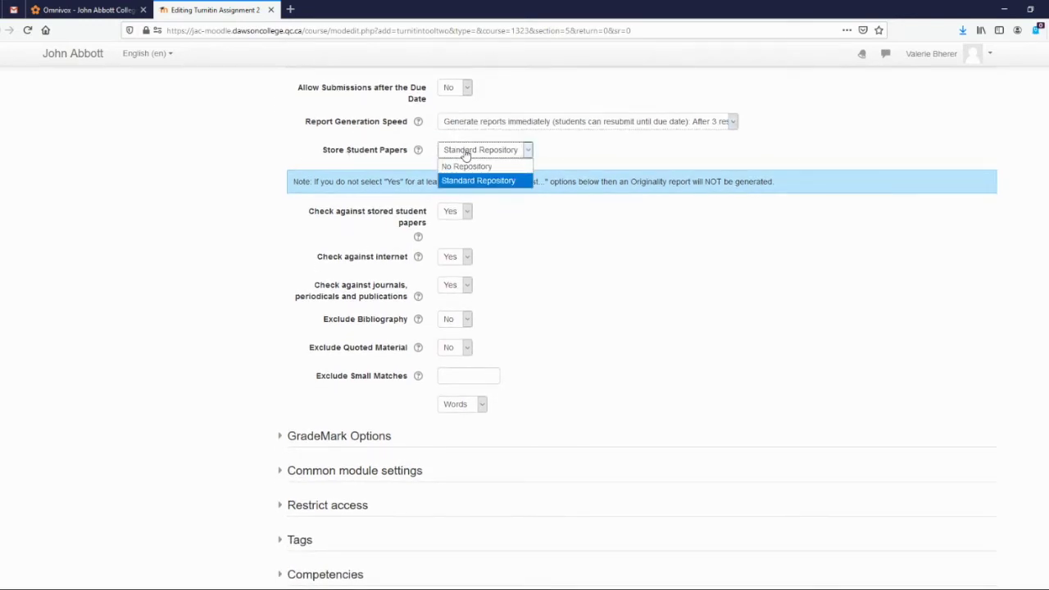
{"action": "left_click", "coordinate": [465, 155]}
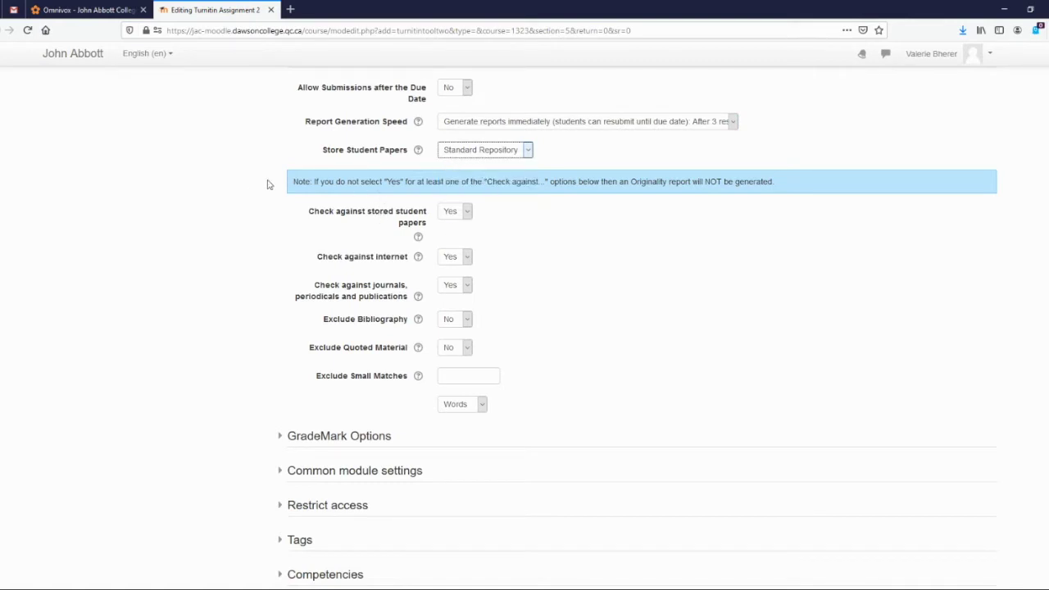
{"action": "scroll", "coordinate": [262, 185], "scroll_direction": "down", "scroll_amount": 2}
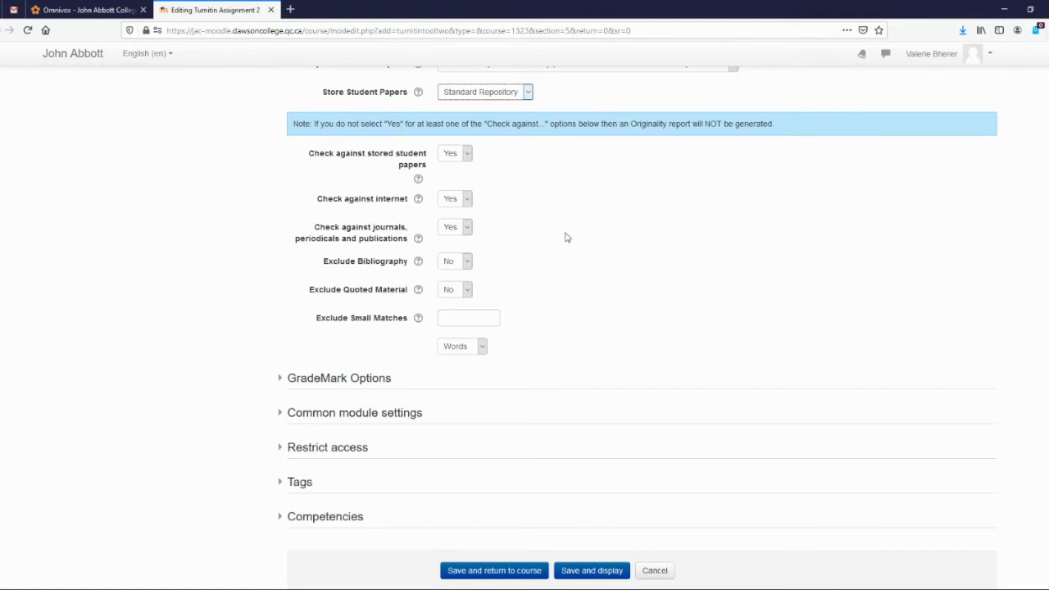
{"action": "scroll", "coordinate": [339, 144], "scroll_direction": "down", "scroll_amount": 1}
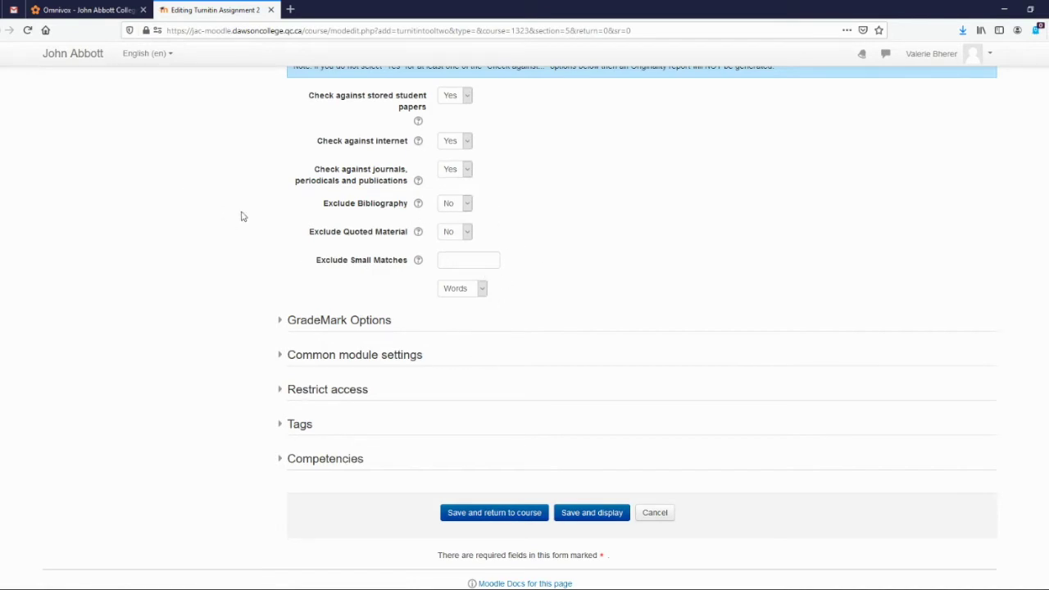
{"action": "scroll", "coordinate": [238, 215], "scroll_direction": "down", "scroll_amount": 1}
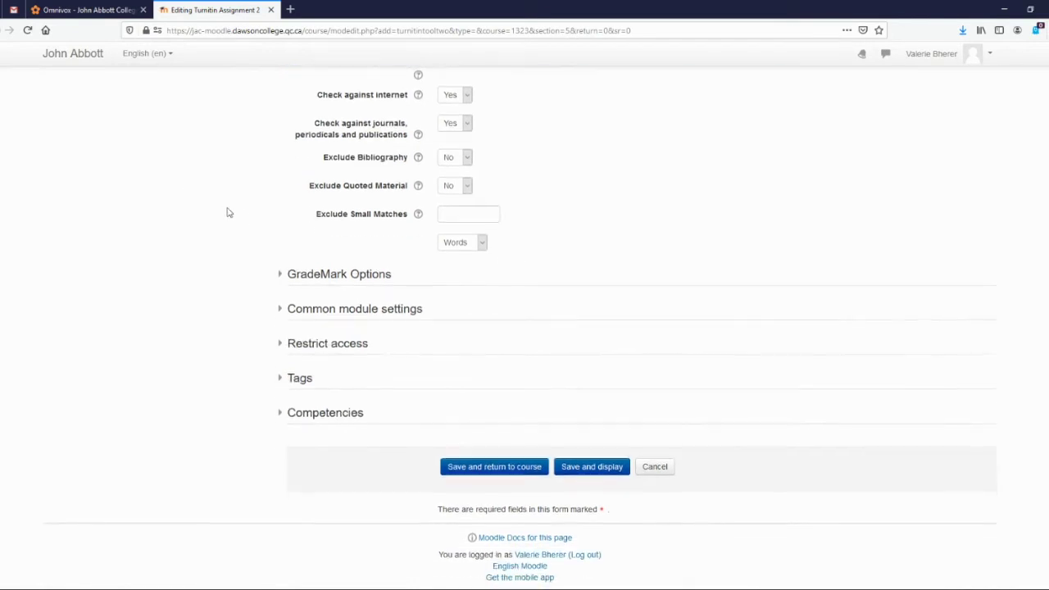
Step: Expand and review the GradeMark Options
{"action": "left_click", "coordinate": [289, 277]}
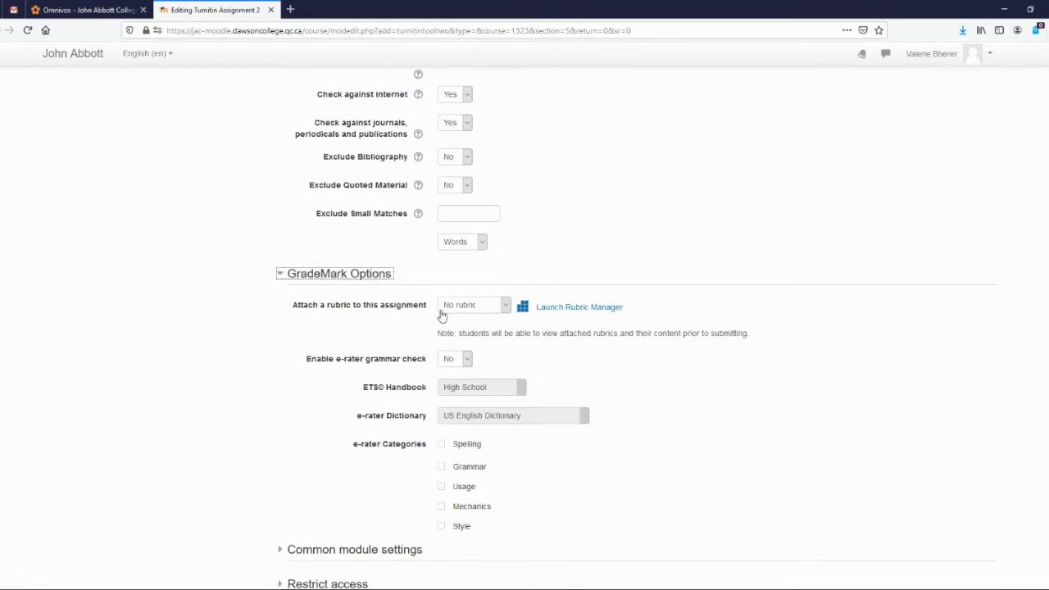
{"action": "scroll", "coordinate": [441, 316], "scroll_direction": "down", "scroll_amount": 3}
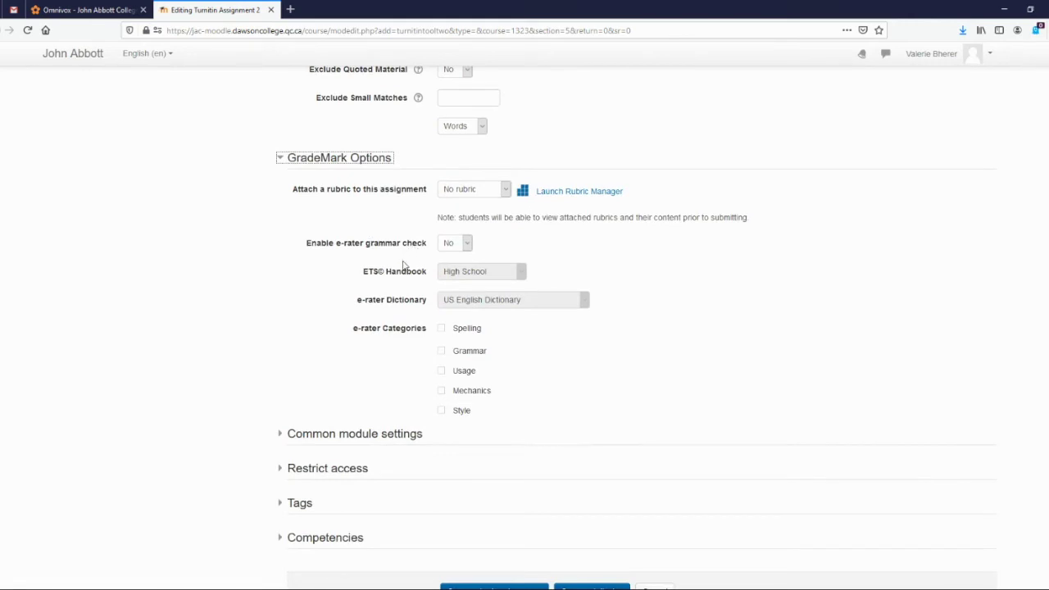
{"action": "scroll", "coordinate": [403, 266], "scroll_direction": "down", "scroll_amount": 3}
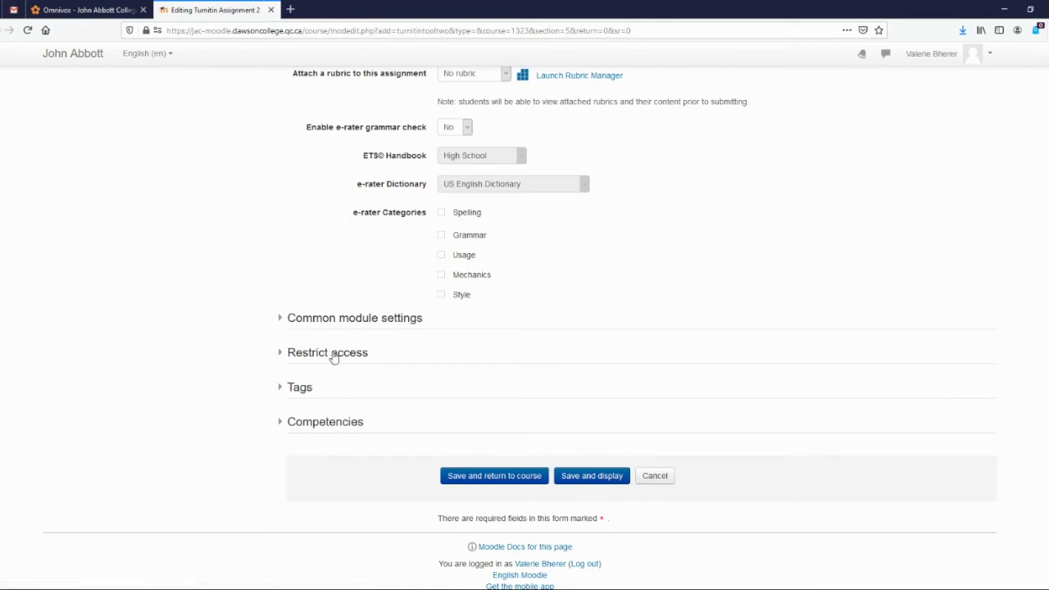
Step: Set Group mode to Separate groups and save the assignment, showing its submission inbox
{"action": "left_click", "coordinate": [339, 318]}
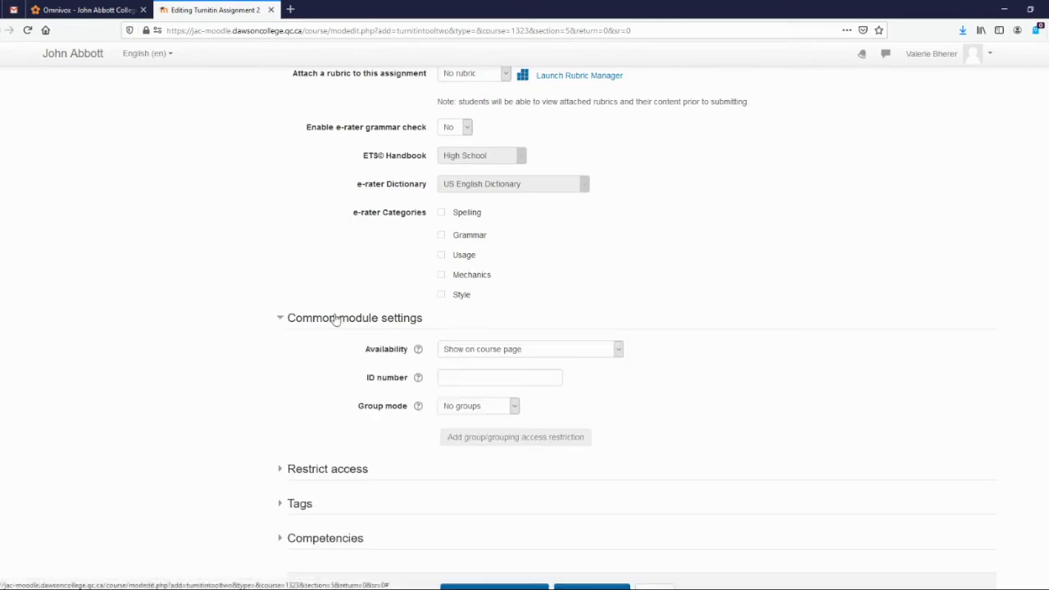
{"action": "scroll", "coordinate": [232, 325], "scroll_direction": "down", "scroll_amount": 1}
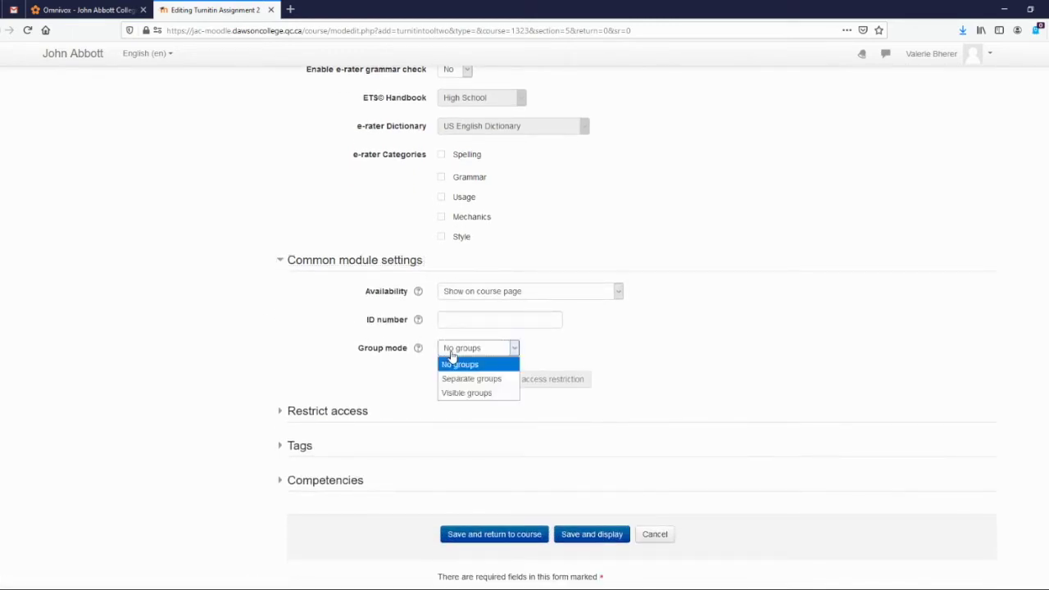
{"action": "key", "text": "Down"}
{"action": "key", "text": "Return"}
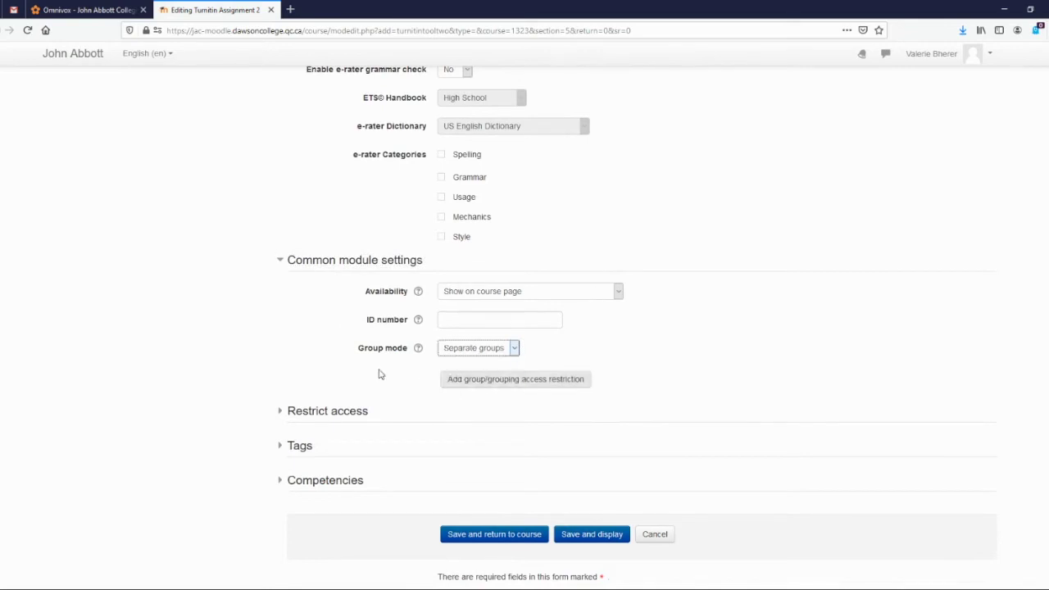
{"action": "scroll", "coordinate": [322, 348], "scroll_direction": "down", "scroll_amount": 2}
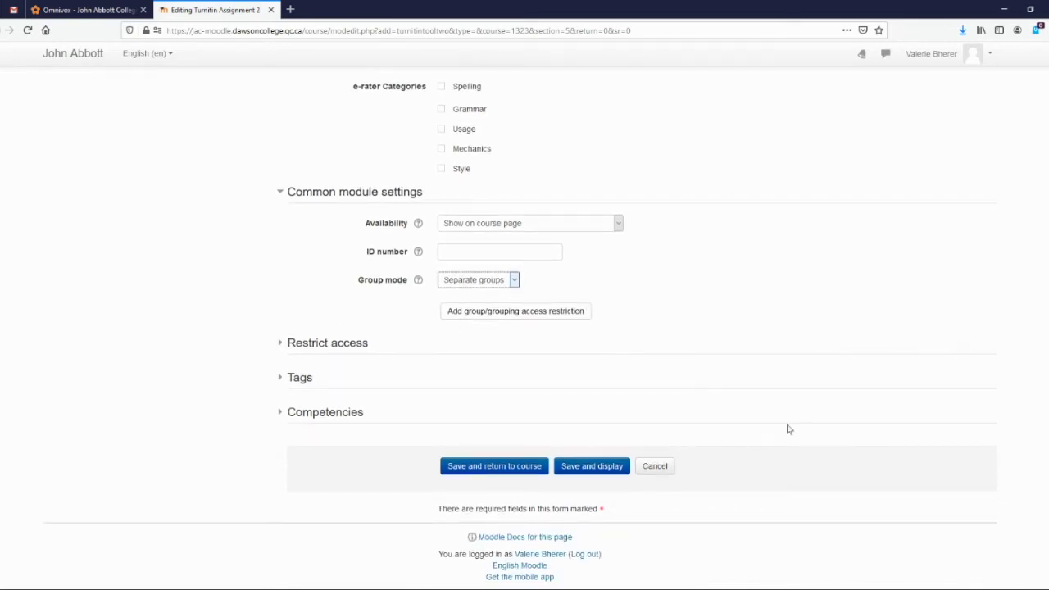
{"action": "left_click", "coordinate": [597, 472]}
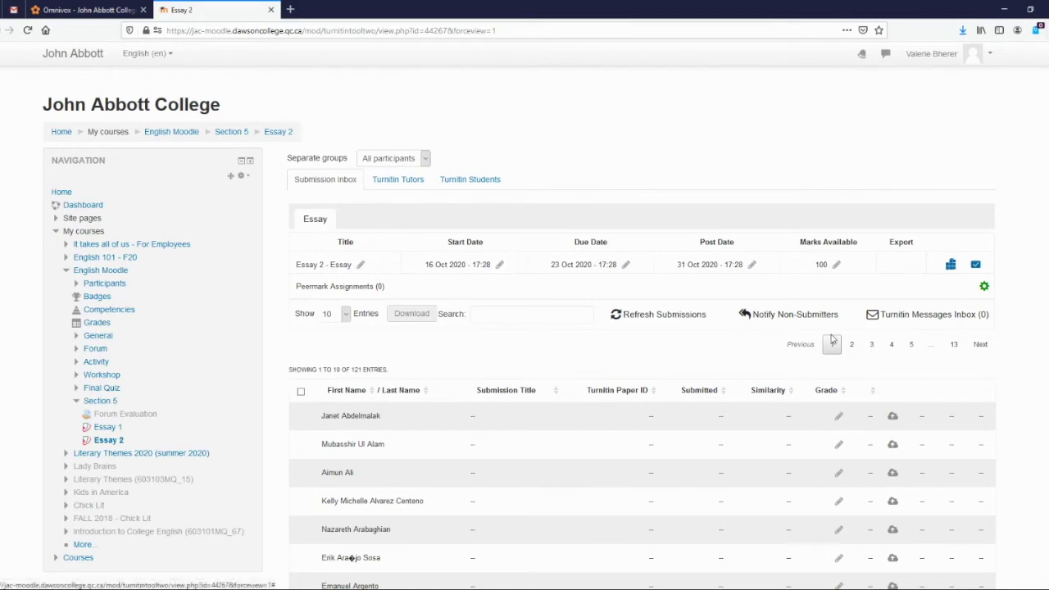
Step: Change Essay 2's post date in the submission inbox to 1 November 2020, 17:28
{"action": "left_click", "coordinate": [752, 264]}
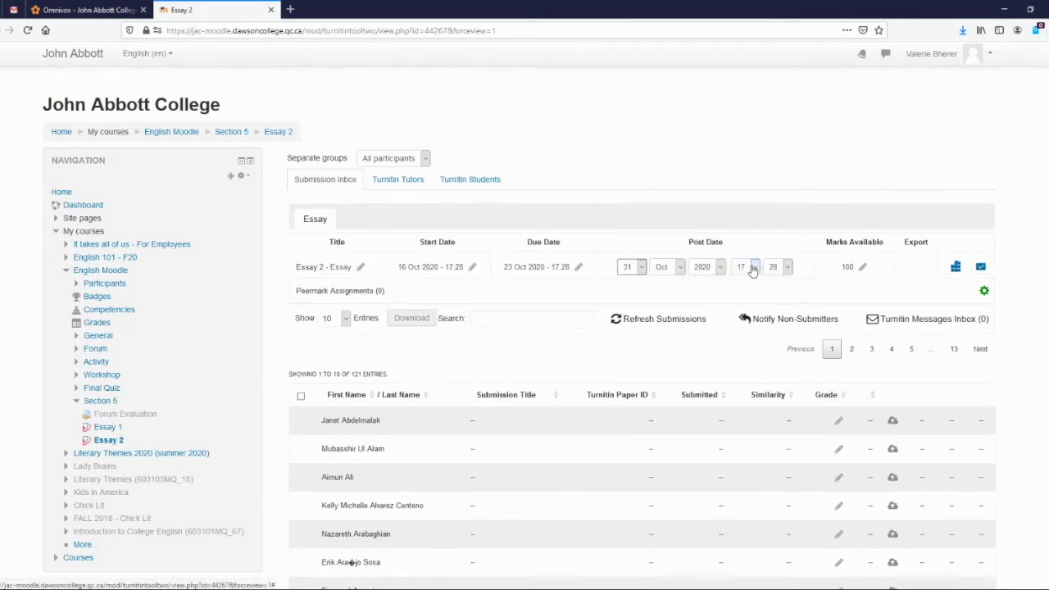
{"action": "left_click", "coordinate": [632, 267]}
{"action": "scroll", "coordinate": [632, 369], "scroll_direction": "up", "scroll_amount": 5}
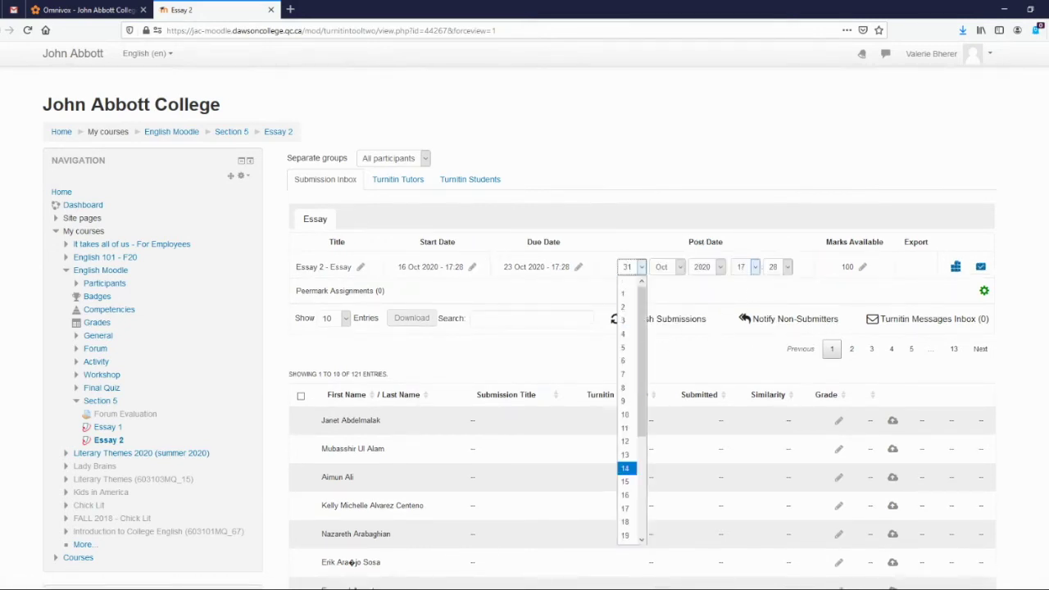
{"action": "left_click", "coordinate": [630, 277]}
{"action": "left_click", "coordinate": [633, 267]}
{"action": "left_click", "coordinate": [628, 290]}
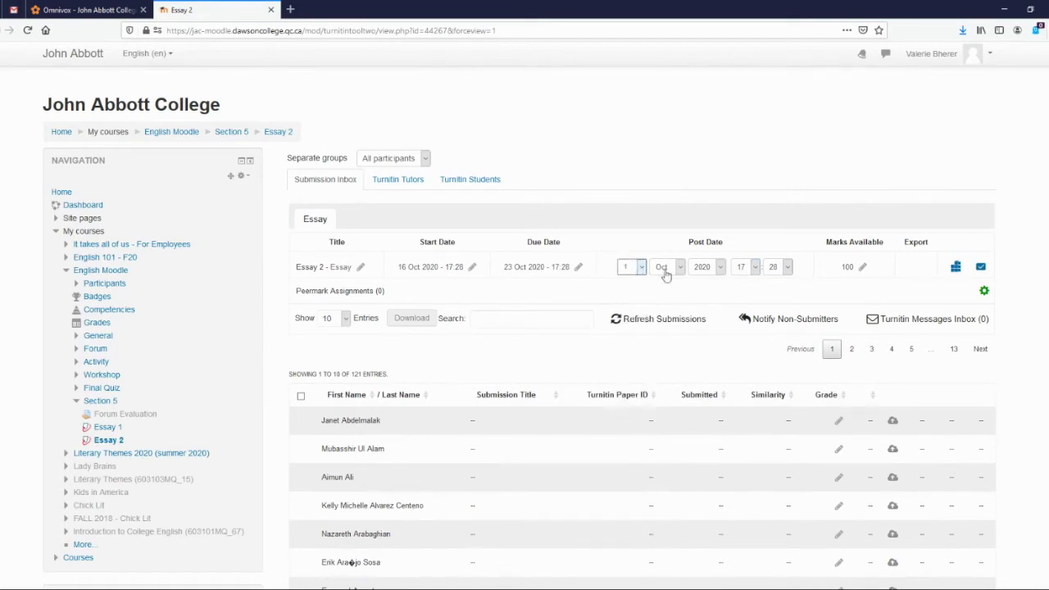
{"action": "left_click", "coordinate": [664, 267]}
{"action": "left_click", "coordinate": [660, 430]}
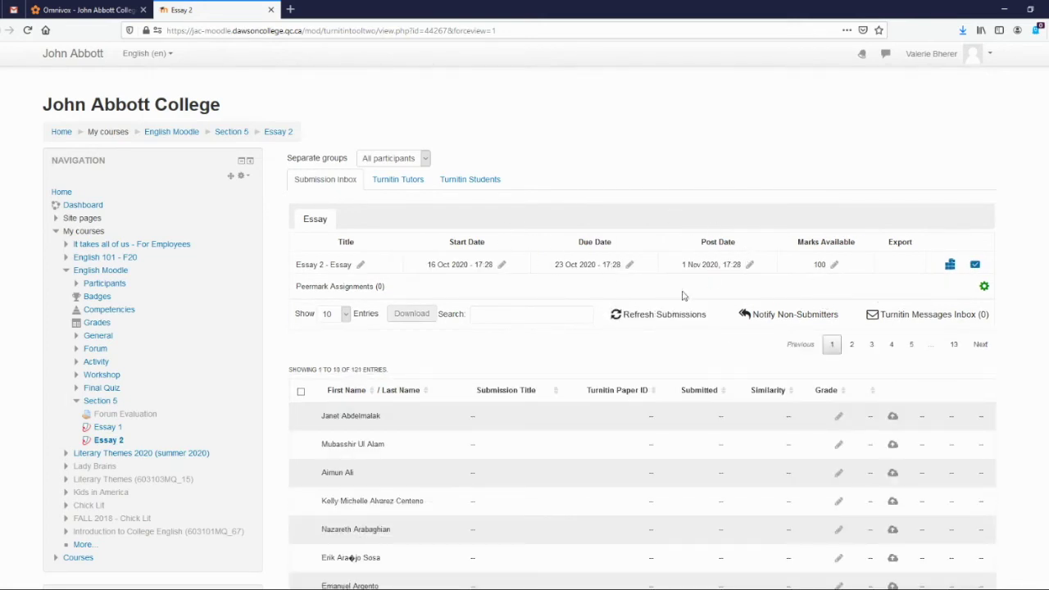
{"action": "scroll", "coordinate": [566, 307], "scroll_direction": "down", "scroll_amount": 3}
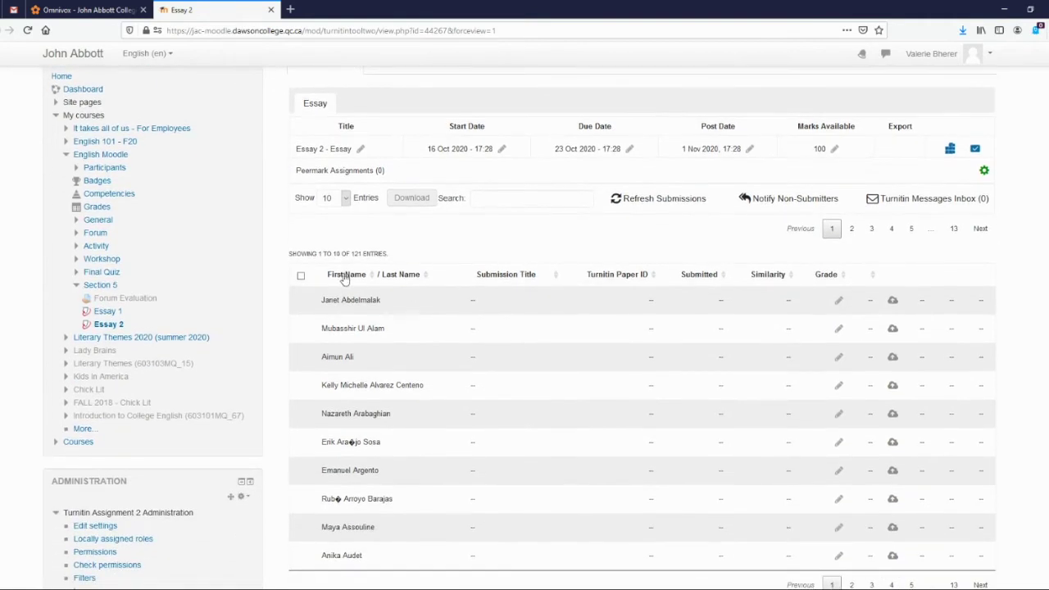
{"action": "left_click", "coordinate": [301, 277]}
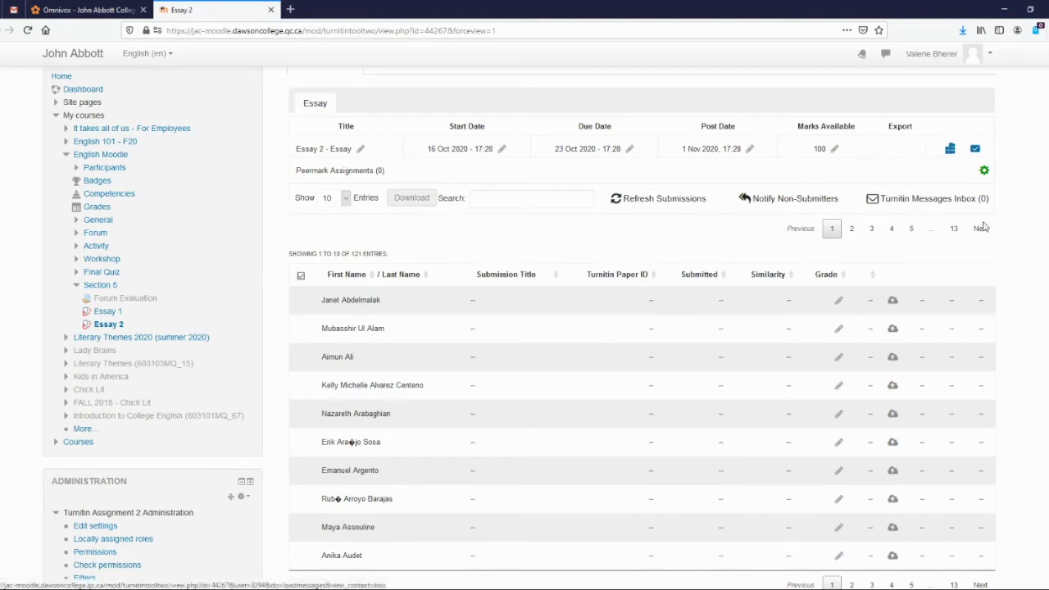
{"action": "scroll", "coordinate": [1013, 295], "scroll_direction": "down", "scroll_amount": 1}
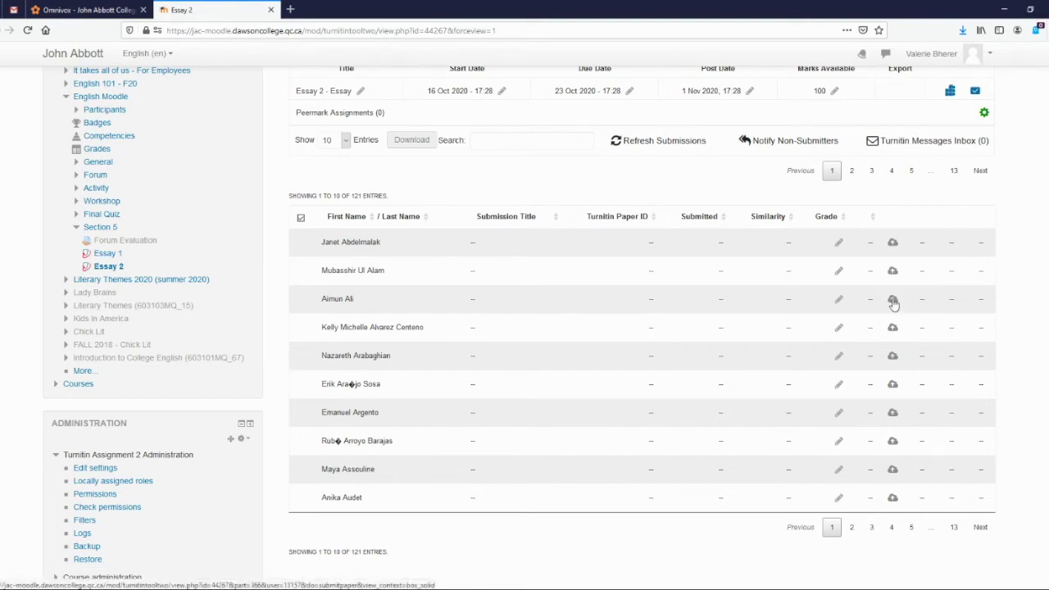
{"action": "left_click", "coordinate": [893, 300]}
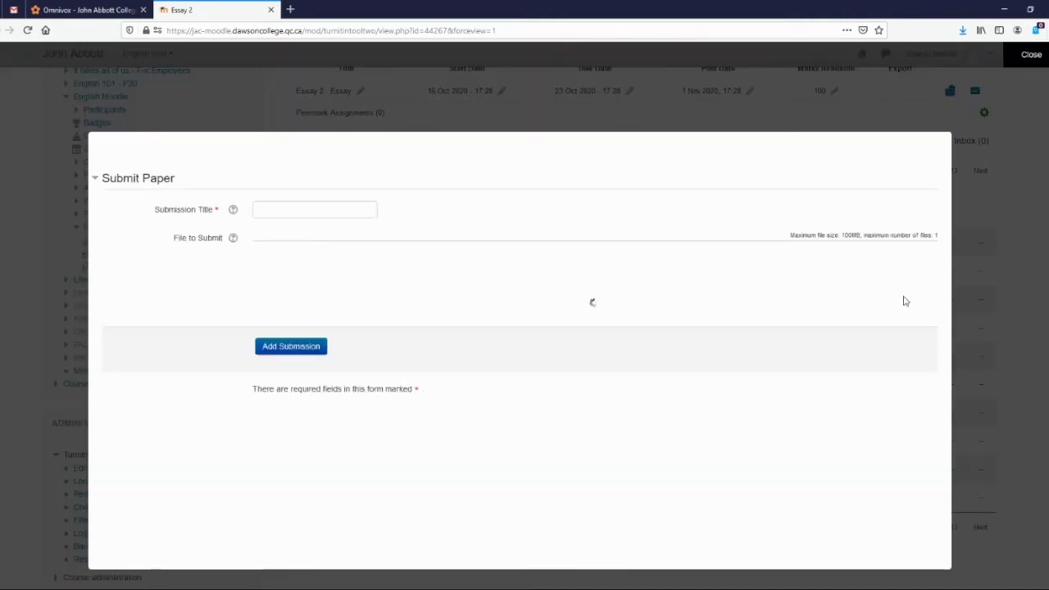
{"action": "left_click", "coordinate": [346, 212]}
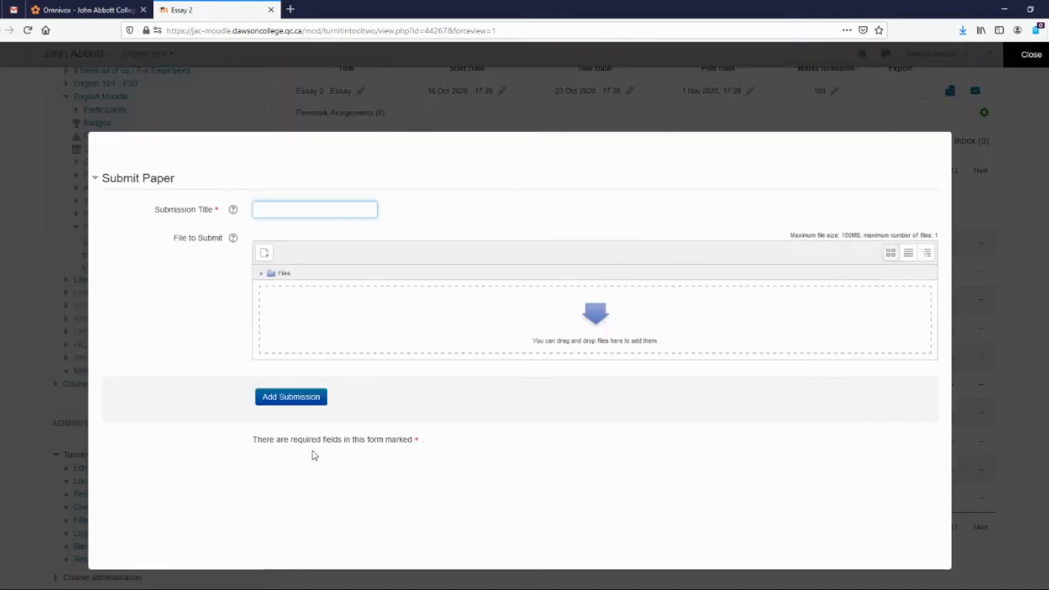
{"action": "left_click", "coordinate": [1031, 57]}
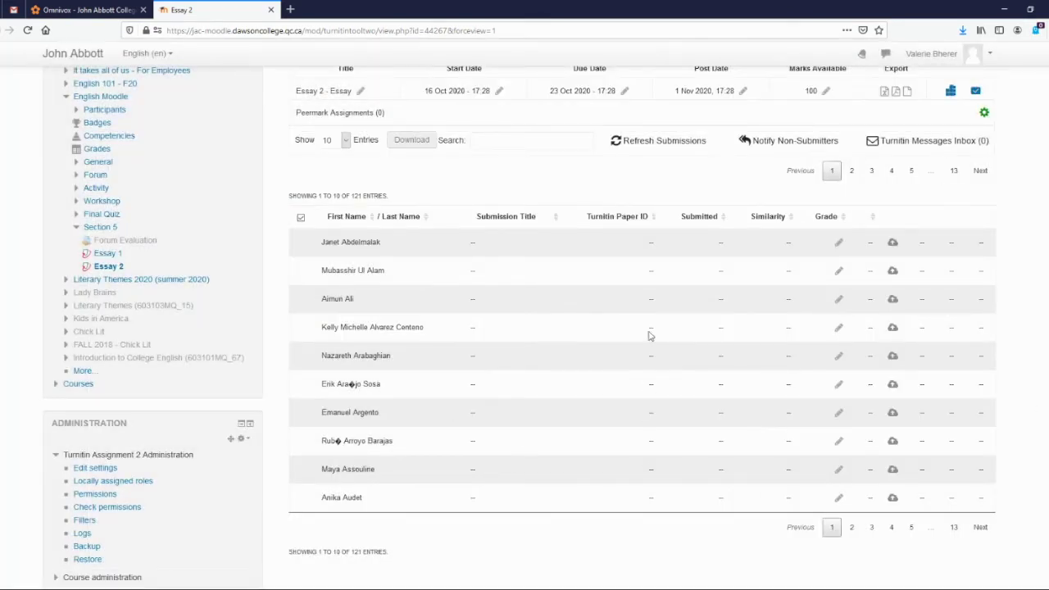
{"action": "scroll", "coordinate": [660, 352], "scroll_direction": "down", "scroll_amount": 3}
{"action": "scroll", "coordinate": [627, 394], "scroll_direction": "up", "scroll_amount": 1}
{"action": "scroll", "coordinate": [631, 423], "scroll_direction": "up", "scroll_amount": 3}
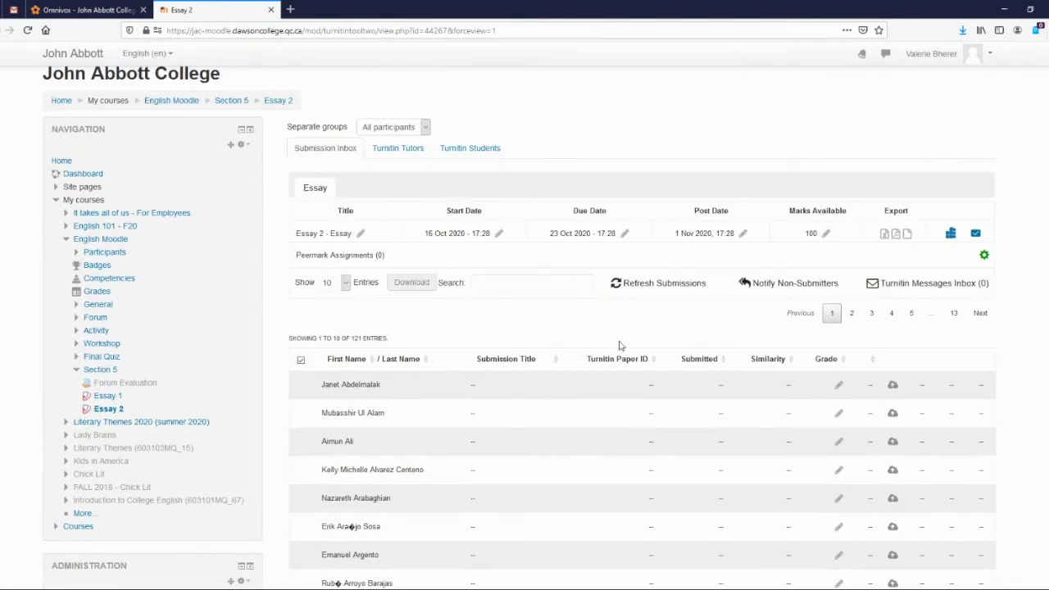
{"action": "left_click", "coordinate": [991, 54]}
Step: Switch role to Student to view Essay 2 with its empty My Submissions row
{"action": "left_click", "coordinate": [956, 210]}
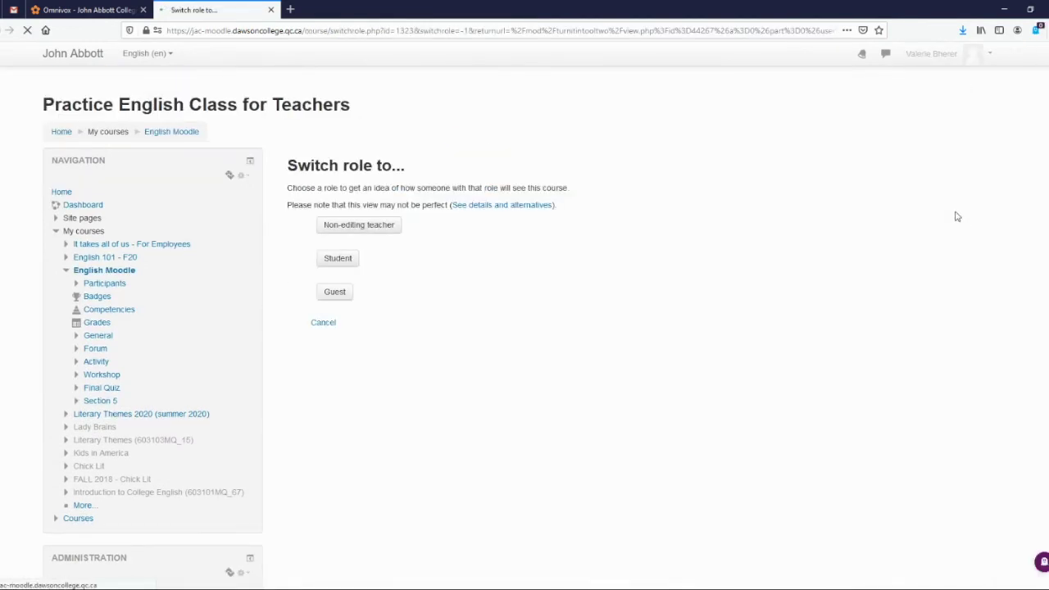
{"action": "left_click", "coordinate": [332, 259]}
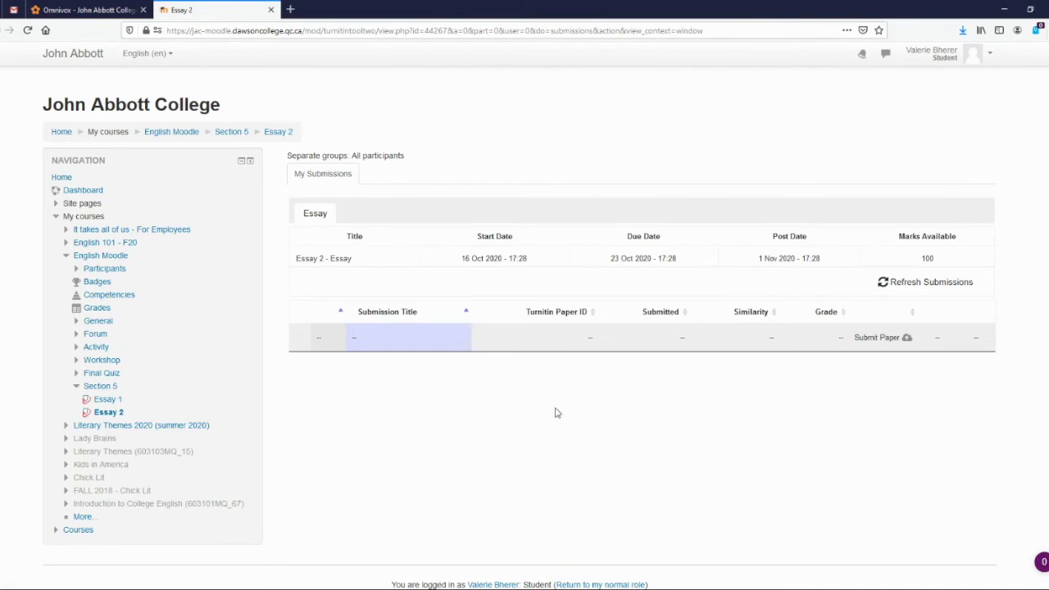
{"action": "left_click", "coordinate": [878, 338]}
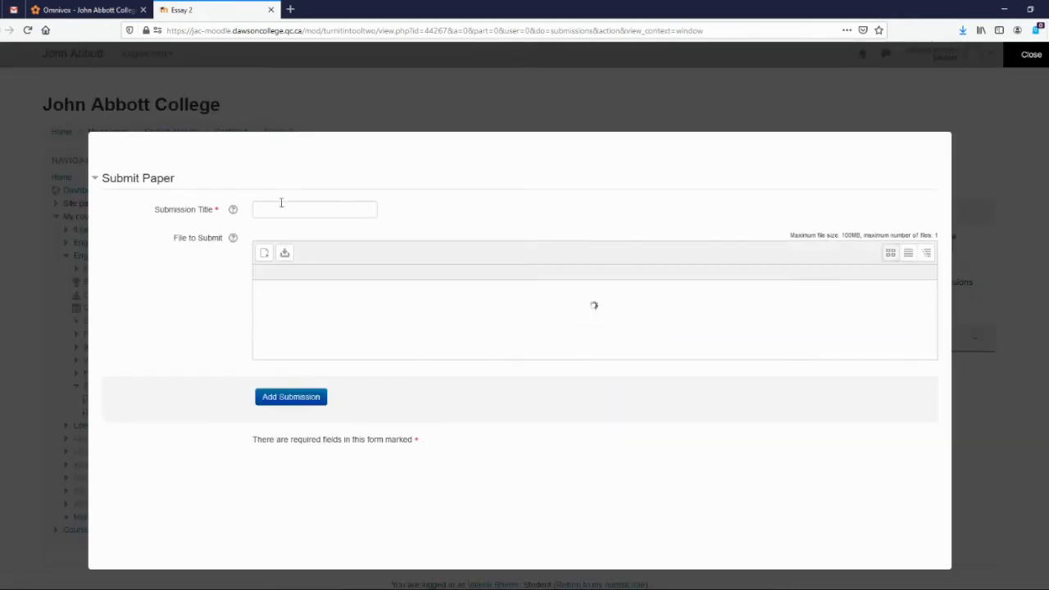
{"action": "left_click", "coordinate": [281, 206]}
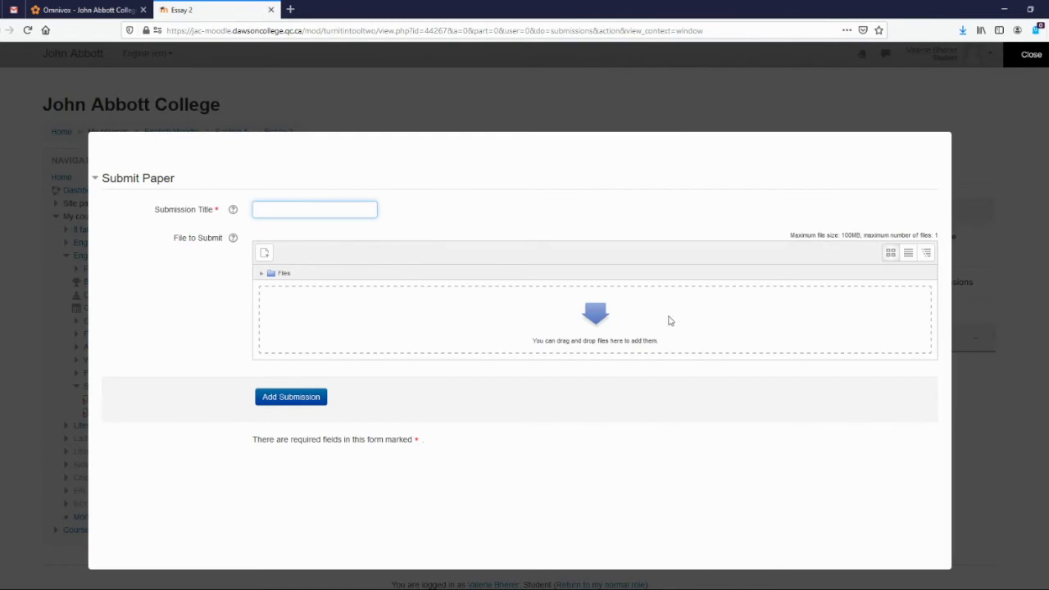
{"action": "left_click", "coordinate": [651, 334]}
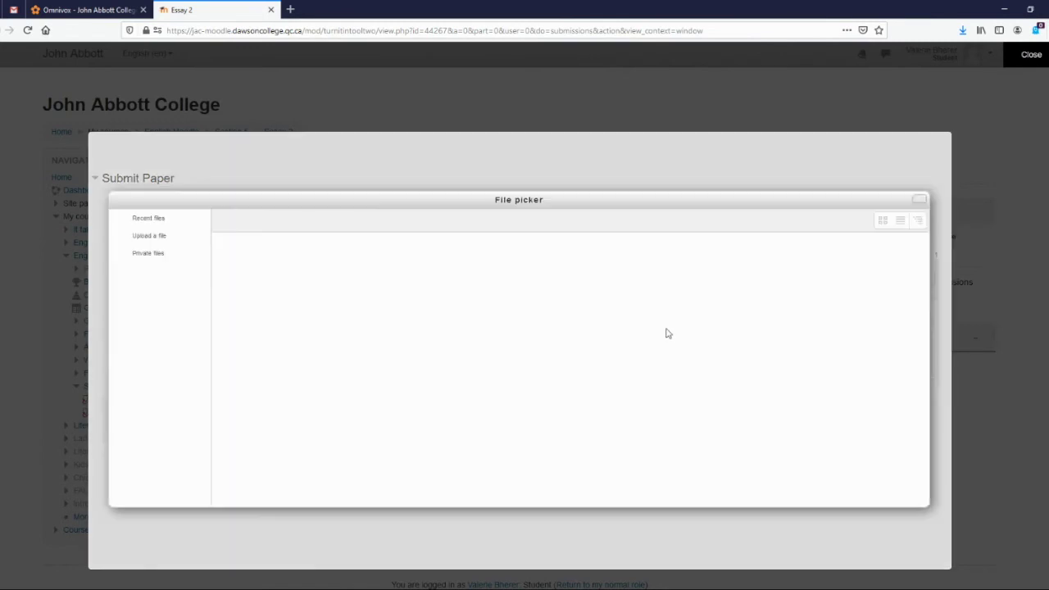
{"action": "left_click", "coordinate": [918, 200]}
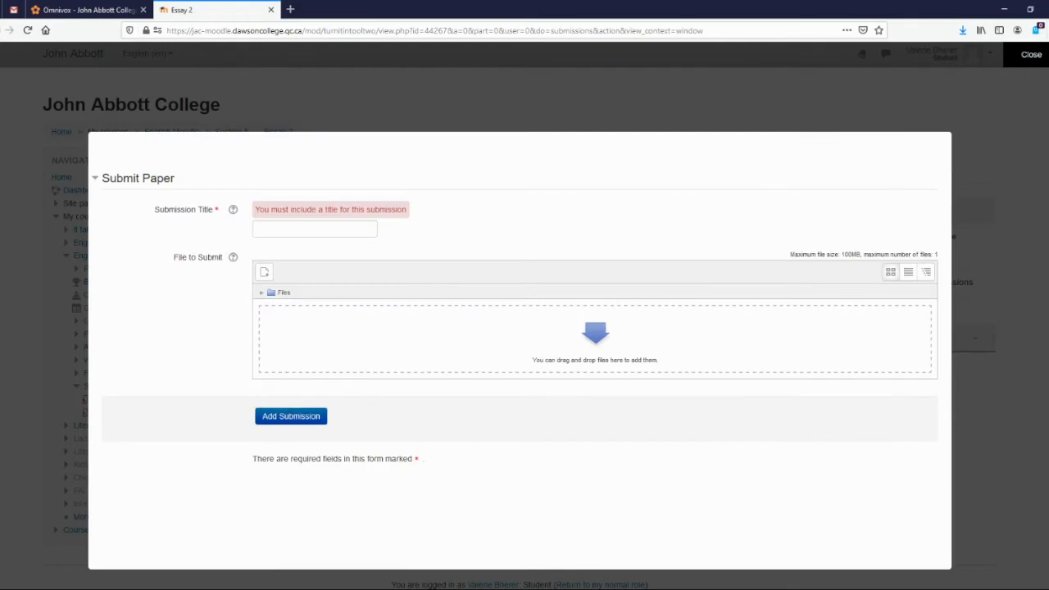
{"action": "left_click", "coordinate": [1026, 56]}
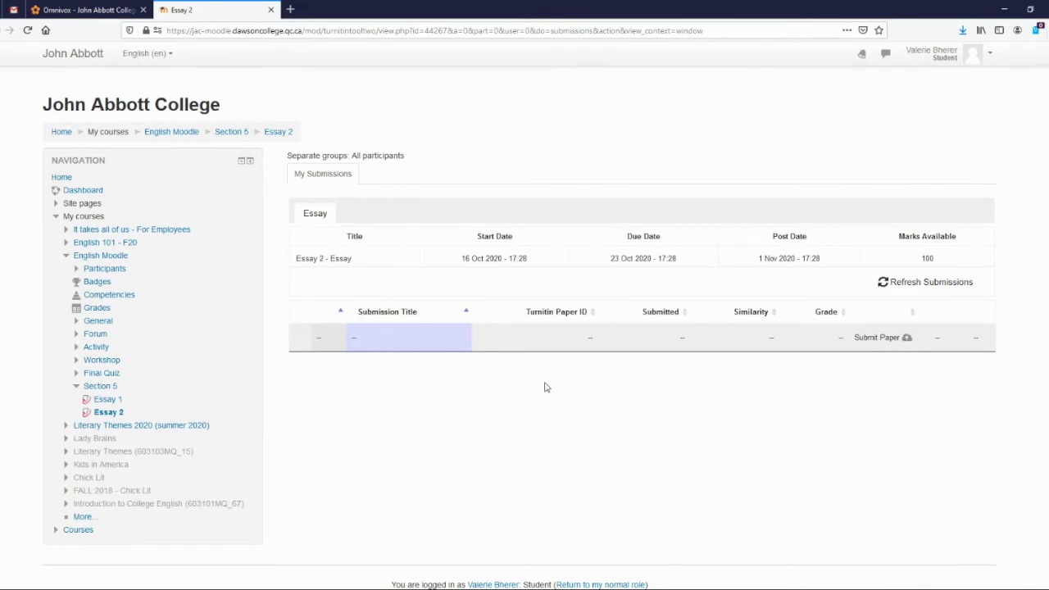
{"action": "scroll", "coordinate": [546, 387], "scroll_direction": "down", "scroll_amount": 1}
Step: Return to the normal teacher role and open Peer Review Test in English 101 - F20
{"action": "left_click", "coordinate": [590, 555]}
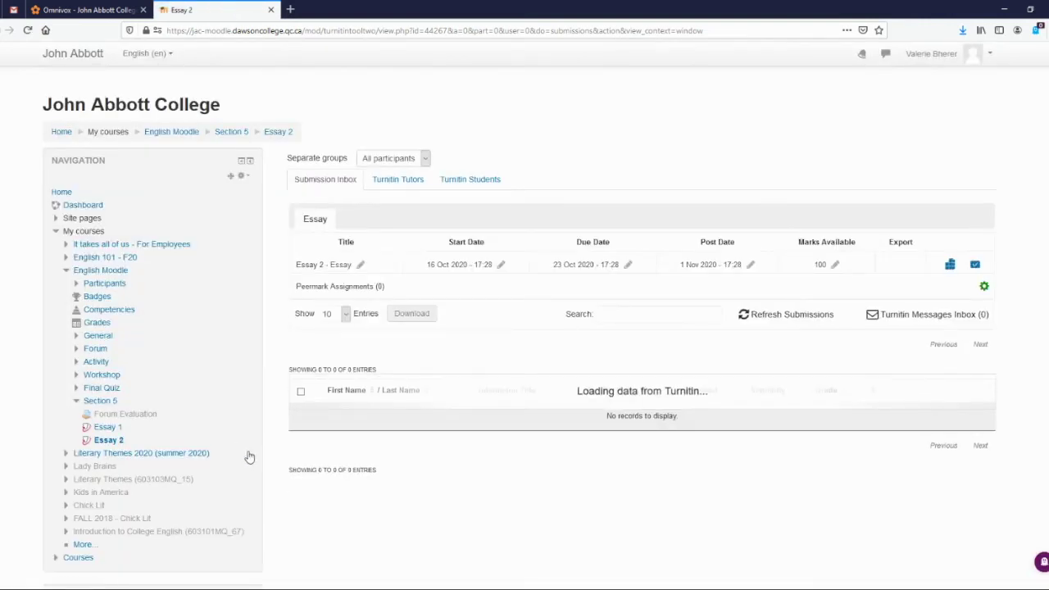
{"action": "left_click", "coordinate": [96, 259]}
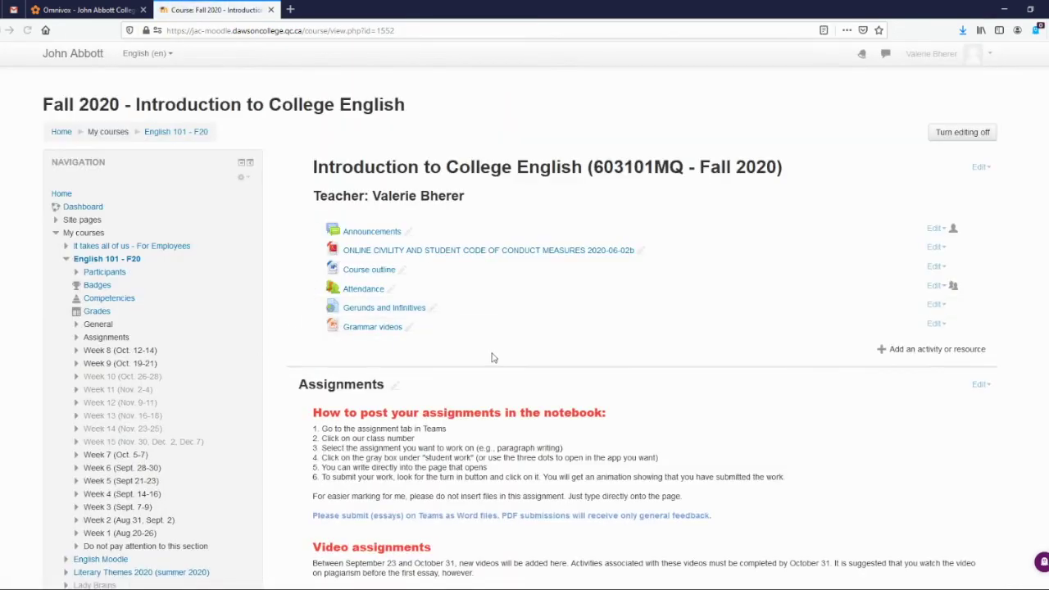
{"action": "scroll", "coordinate": [492, 355], "scroll_direction": "down", "scroll_amount": 9}
{"action": "scroll", "coordinate": [470, 340], "scroll_direction": "down", "scroll_amount": 1}
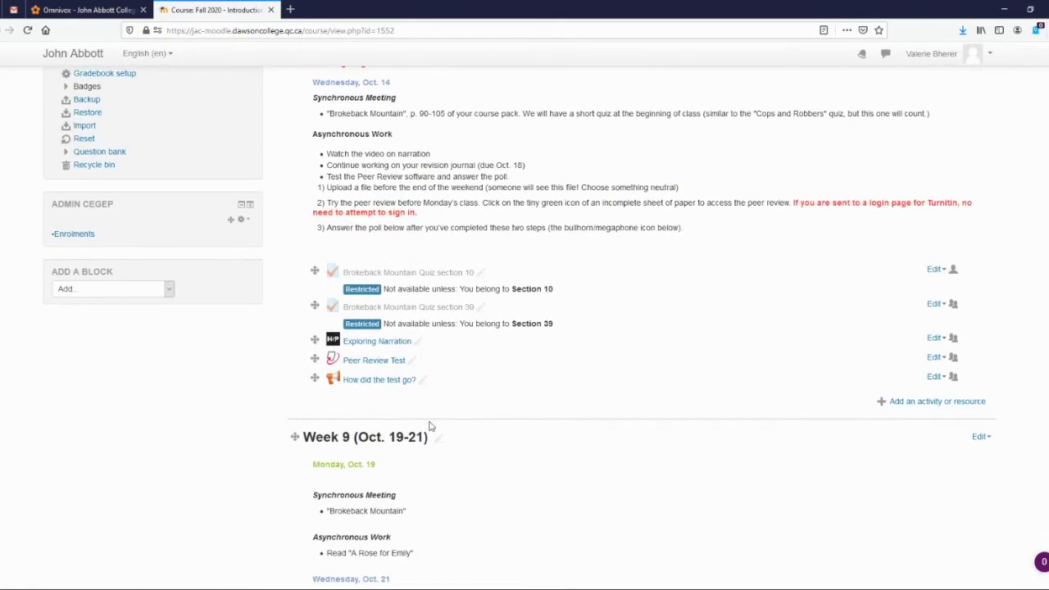
{"action": "left_click", "coordinate": [382, 366]}
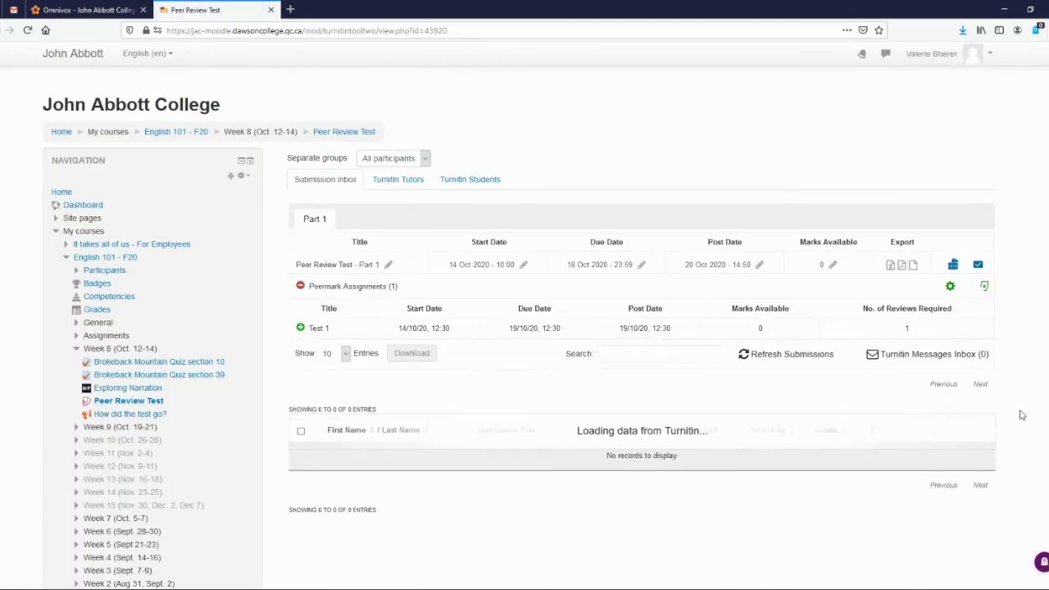
{"action": "scroll", "coordinate": [767, 242], "scroll_direction": "down", "scroll_amount": 2}
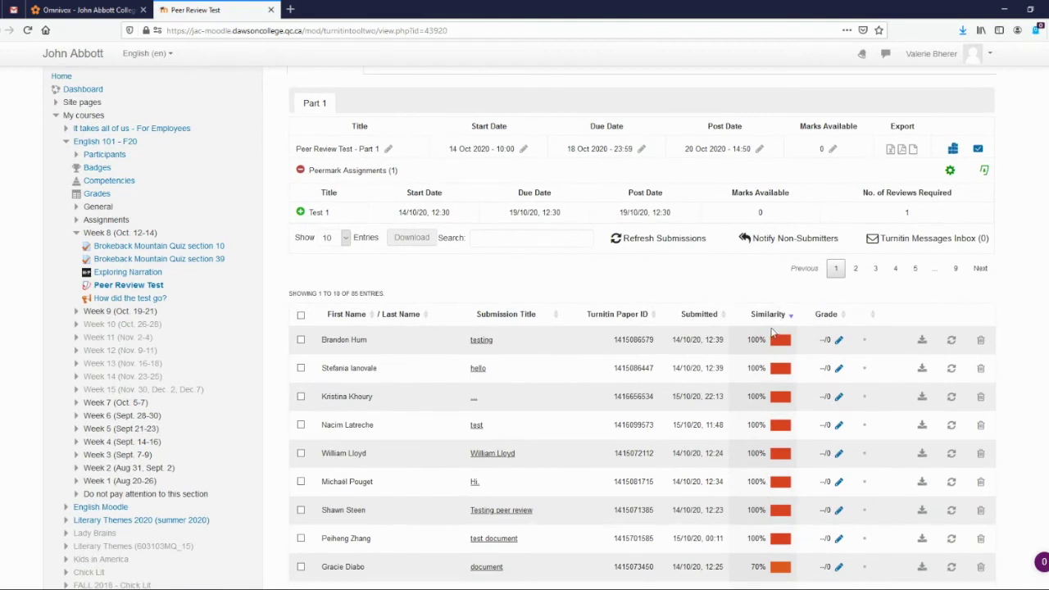
{"action": "scroll", "coordinate": [770, 386], "scroll_direction": "down", "scroll_amount": 2}
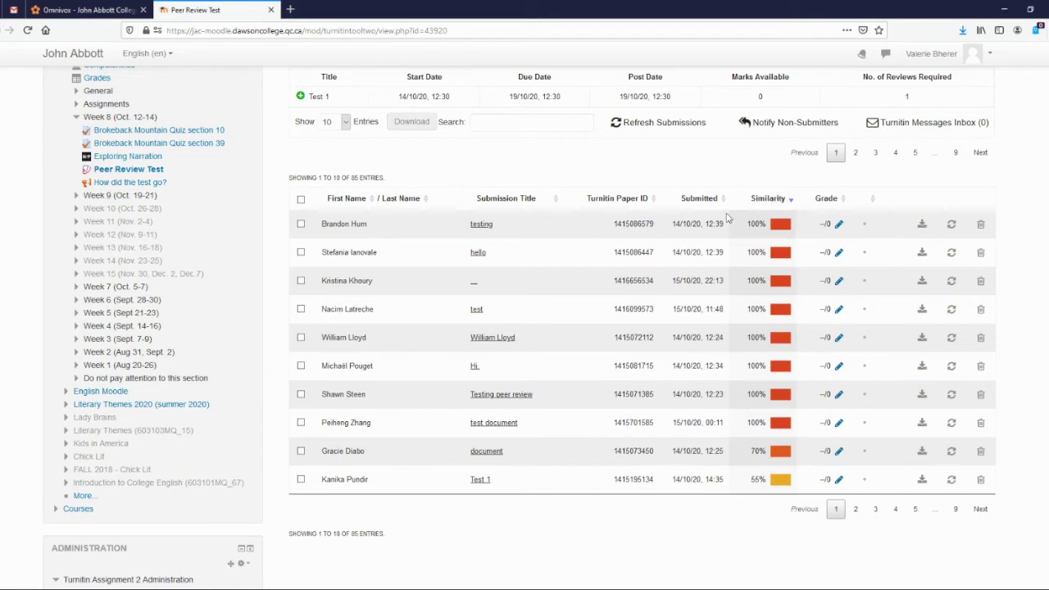
Step: Sort the submissions by Similarity, highest first, and open the top-scoring paper
{"action": "left_click", "coordinate": [502, 203]}
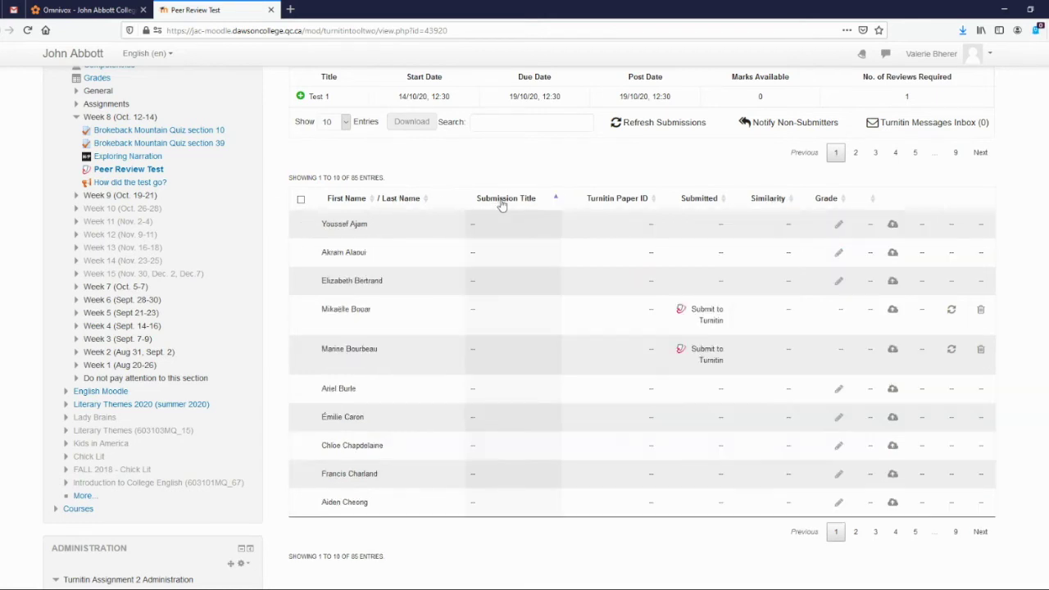
{"action": "left_click", "coordinate": [497, 205]}
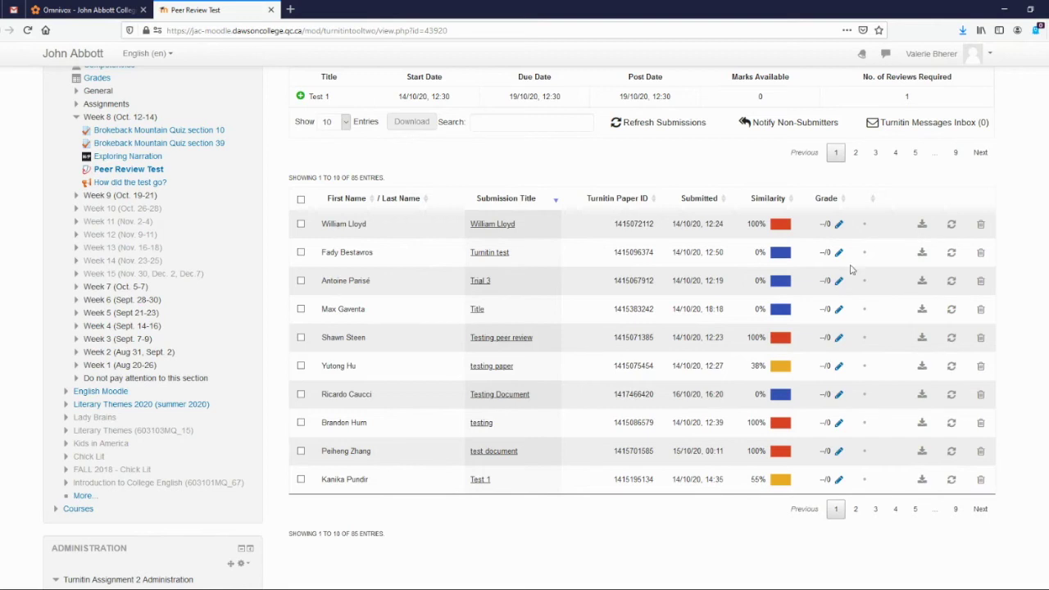
{"action": "left_click", "coordinate": [770, 200]}
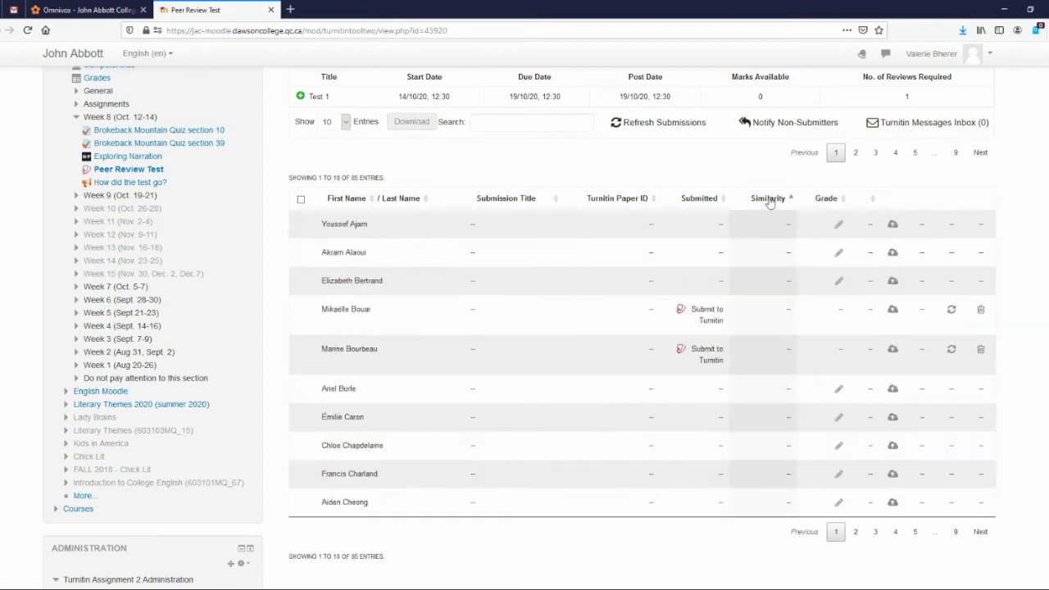
{"action": "left_click", "coordinate": [769, 199]}
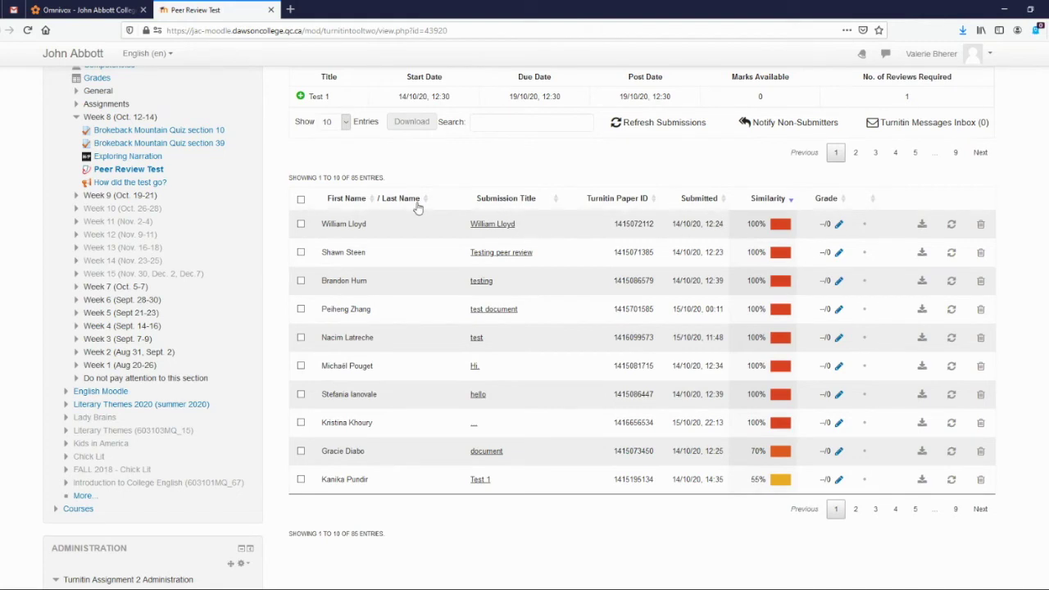
{"action": "left_click", "coordinate": [482, 226]}
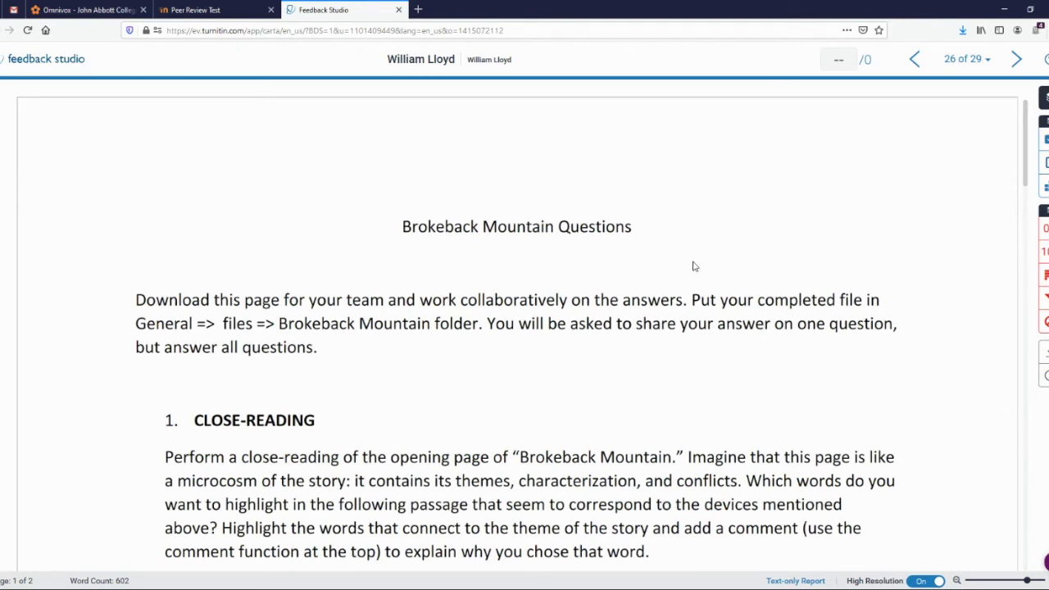
Step: Highlight similarity matches on the Brokeback Mountain Questions paper and show its Match Overview
{"action": "scroll", "coordinate": [371, 310], "scroll_direction": "down", "scroll_amount": 1}
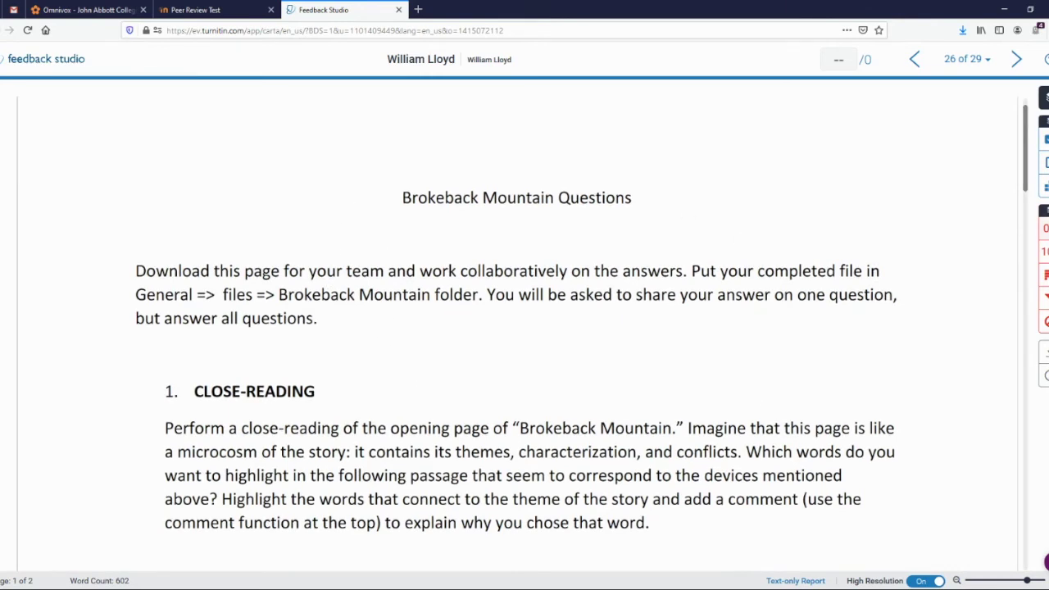
{"action": "left_click", "coordinate": [1045, 212]}
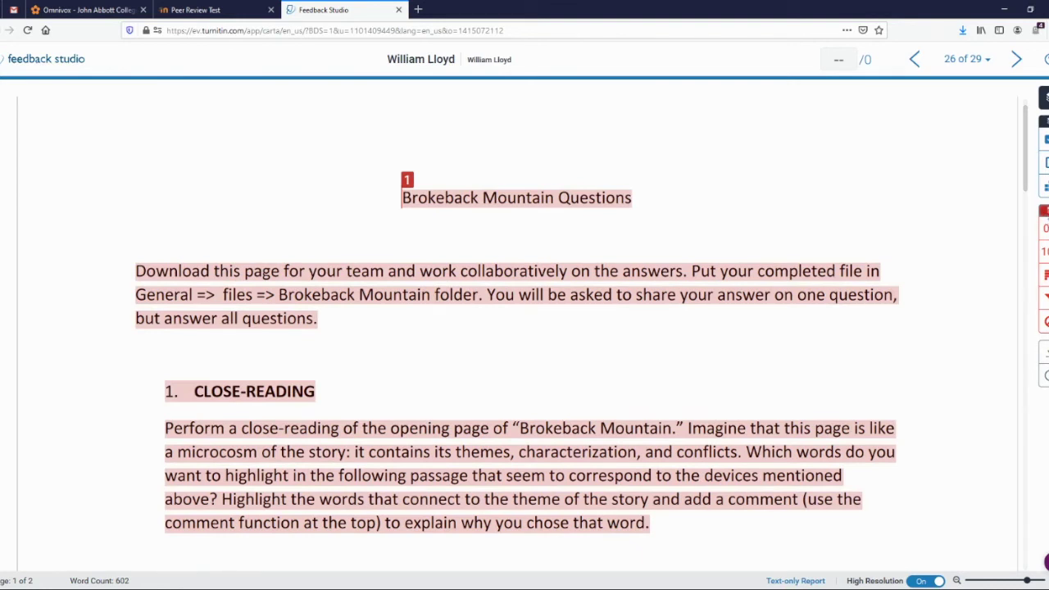
{"action": "scroll", "coordinate": [414, 205], "scroll_direction": "down", "scroll_amount": 4}
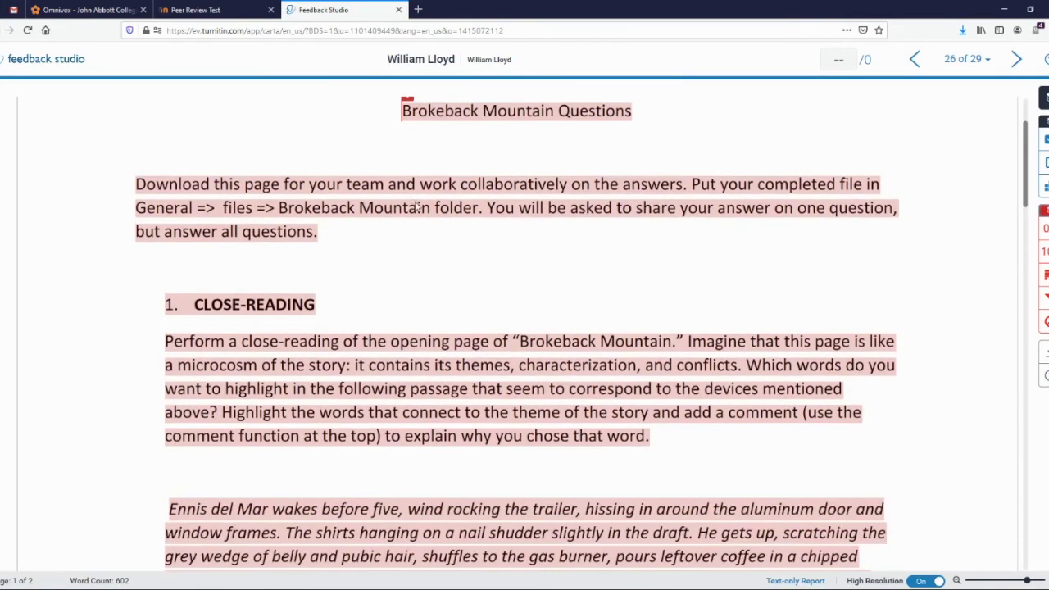
{"action": "scroll", "coordinate": [414, 221], "scroll_direction": "down", "scroll_amount": 10}
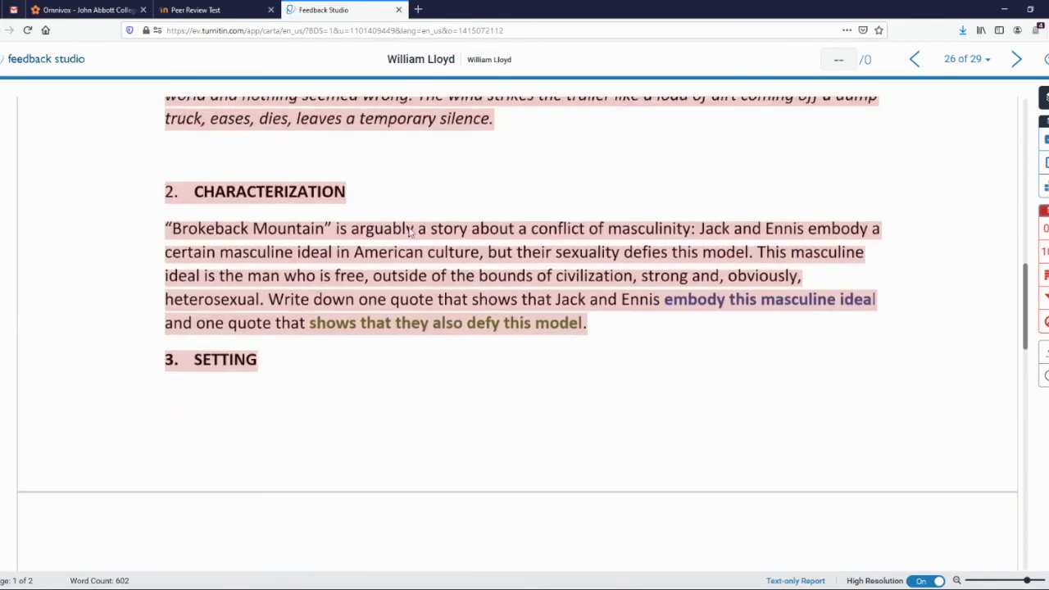
{"action": "scroll", "coordinate": [413, 242], "scroll_direction": "down", "scroll_amount": 4}
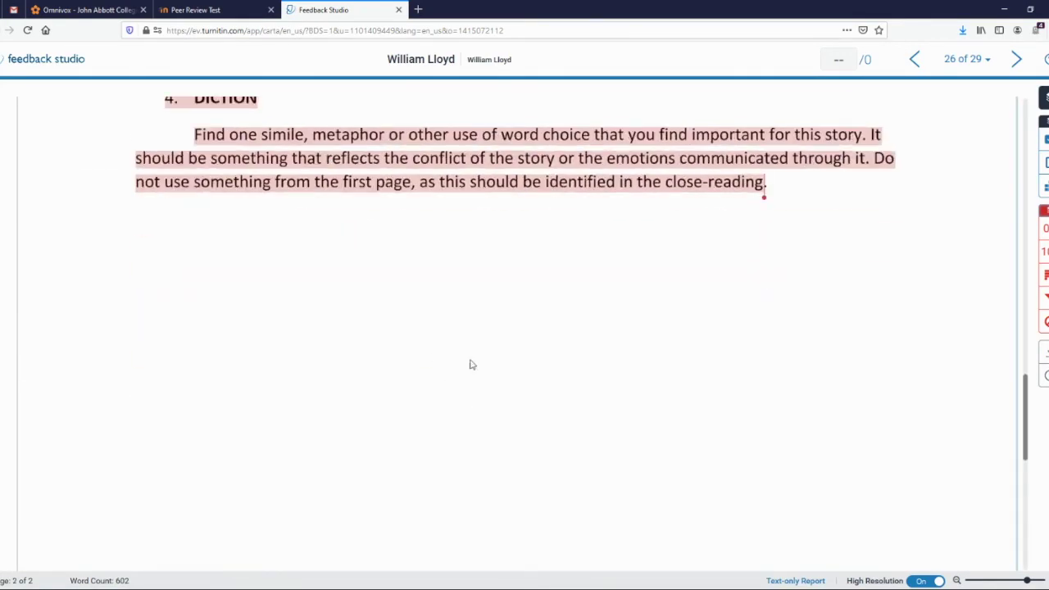
{"action": "scroll", "coordinate": [484, 229], "scroll_direction": "up", "scroll_amount": 15}
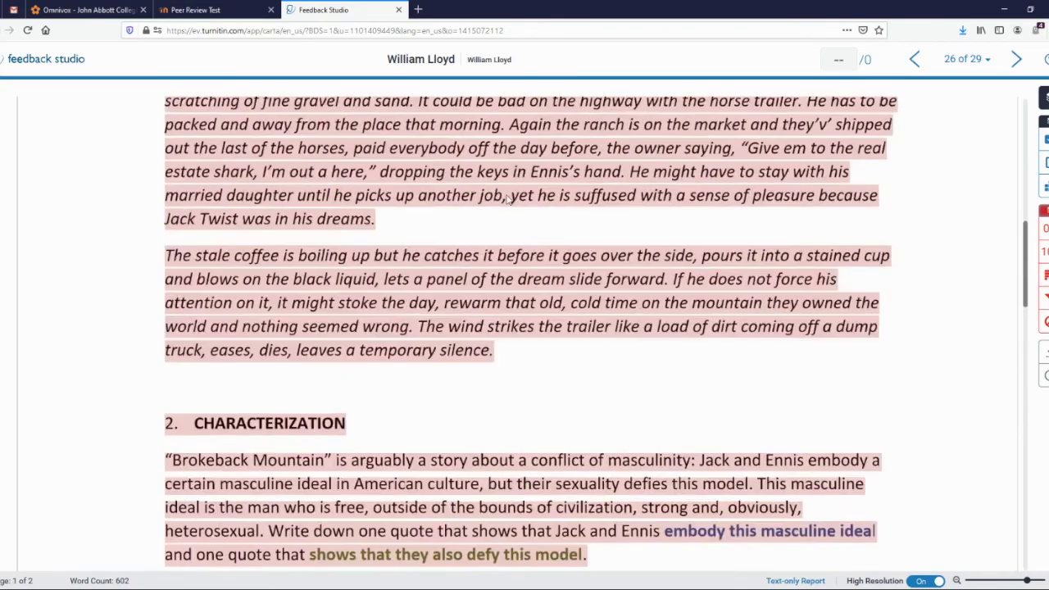
{"action": "scroll", "coordinate": [509, 197], "scroll_direction": "up", "scroll_amount": 5}
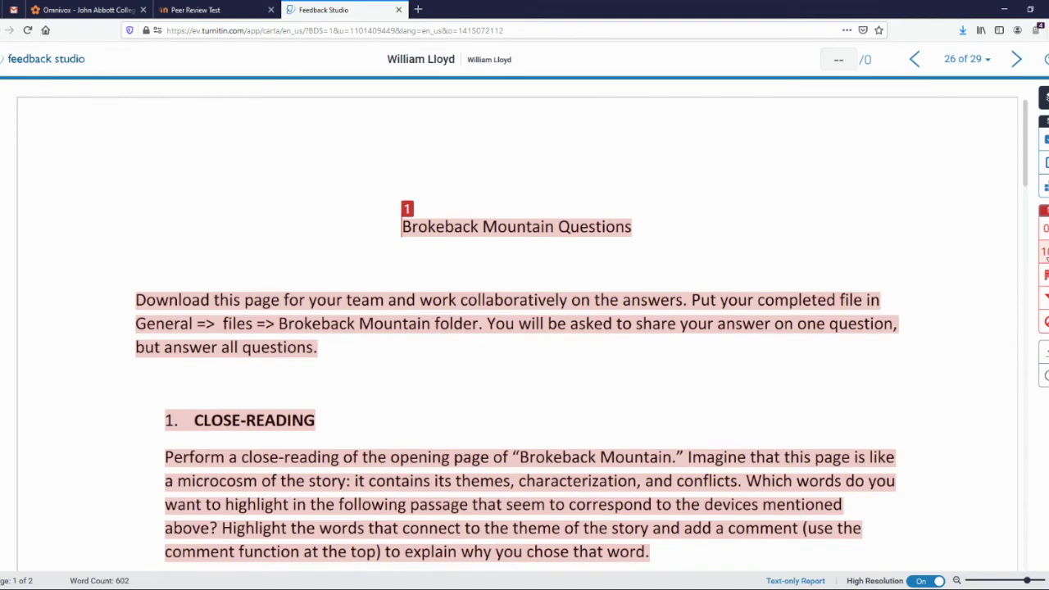
{"action": "left_click", "coordinate": [1046, 252]}
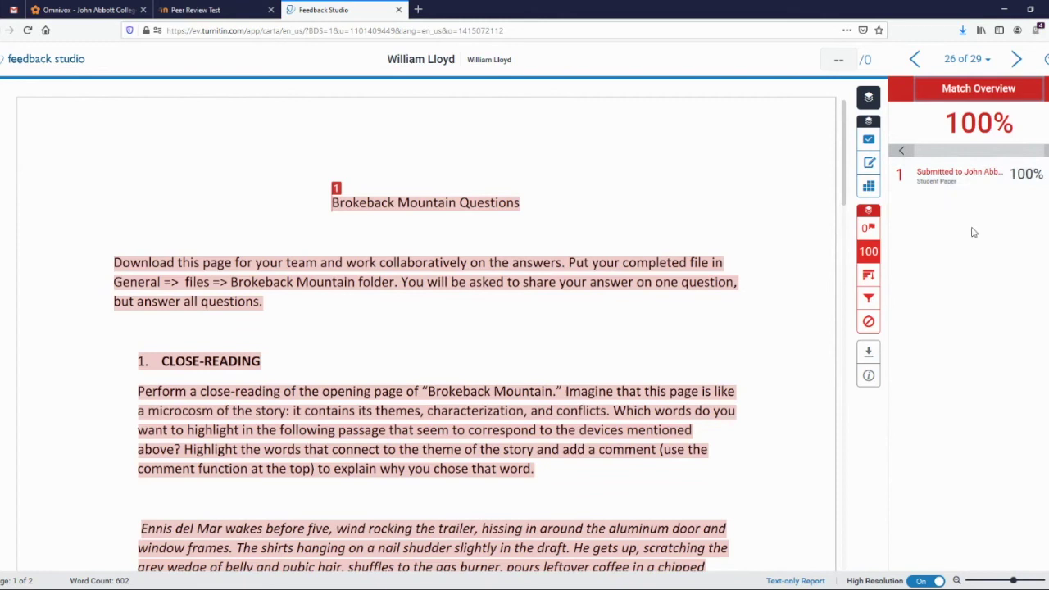
Step: Preview the single matching student-paper source and read its full text beside the submission
{"action": "left_click", "coordinate": [943, 182]}
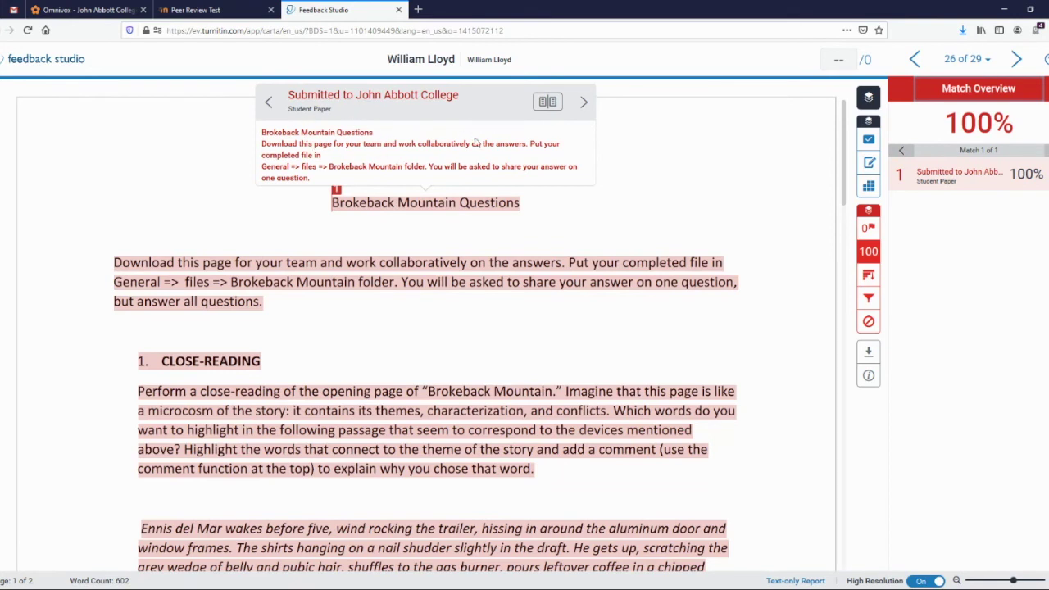
{"action": "left_click", "coordinate": [547, 102]}
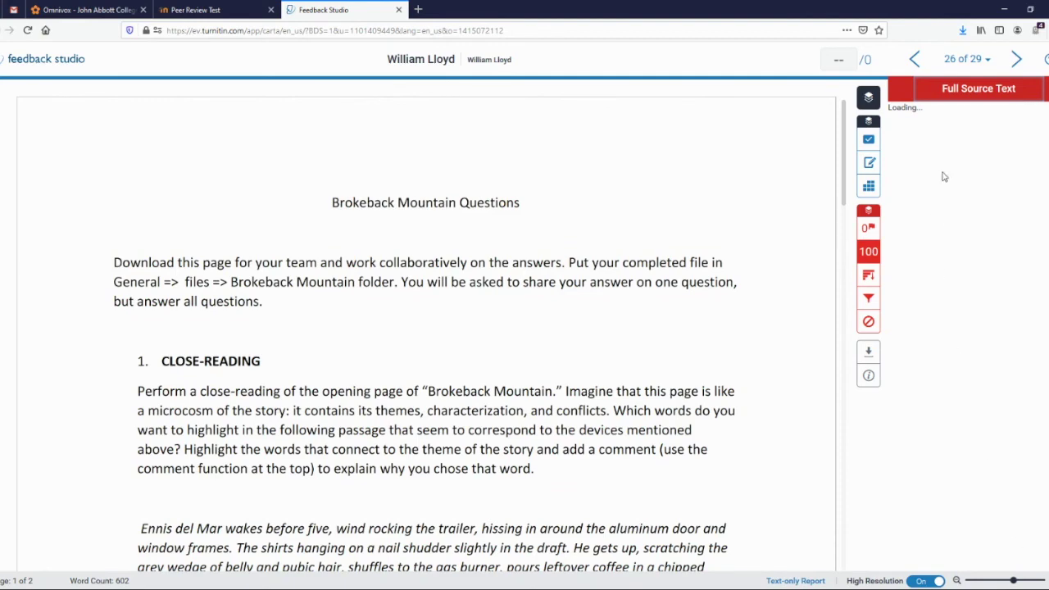
{"action": "scroll", "coordinate": [984, 319], "scroll_direction": "down", "scroll_amount": 10}
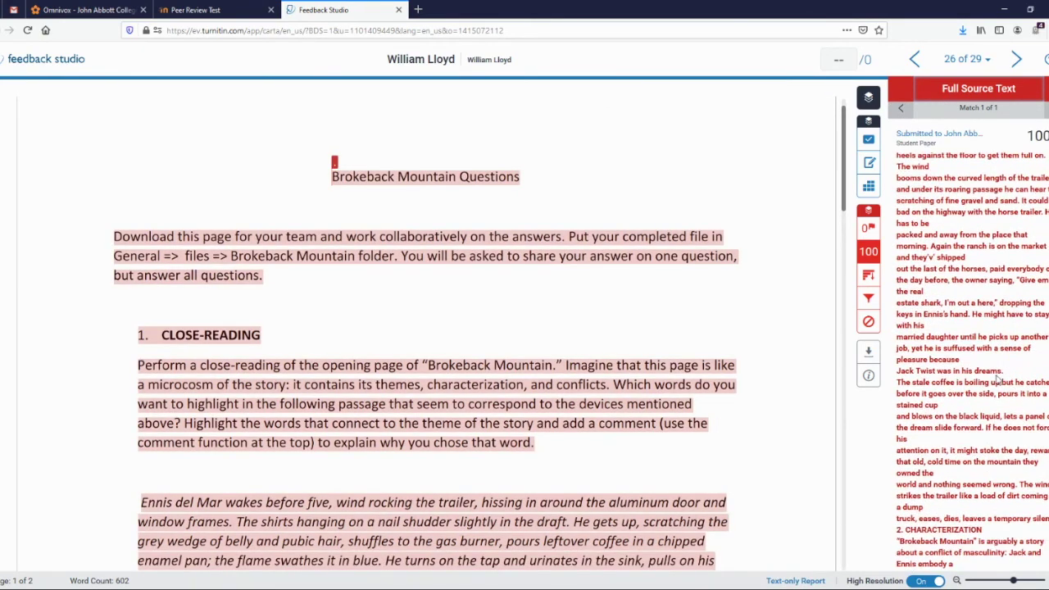
{"action": "scroll", "coordinate": [998, 379], "scroll_direction": "down", "scroll_amount": 5}
{"action": "scroll", "coordinate": [952, 511], "scroll_direction": "up", "scroll_amount": 6}
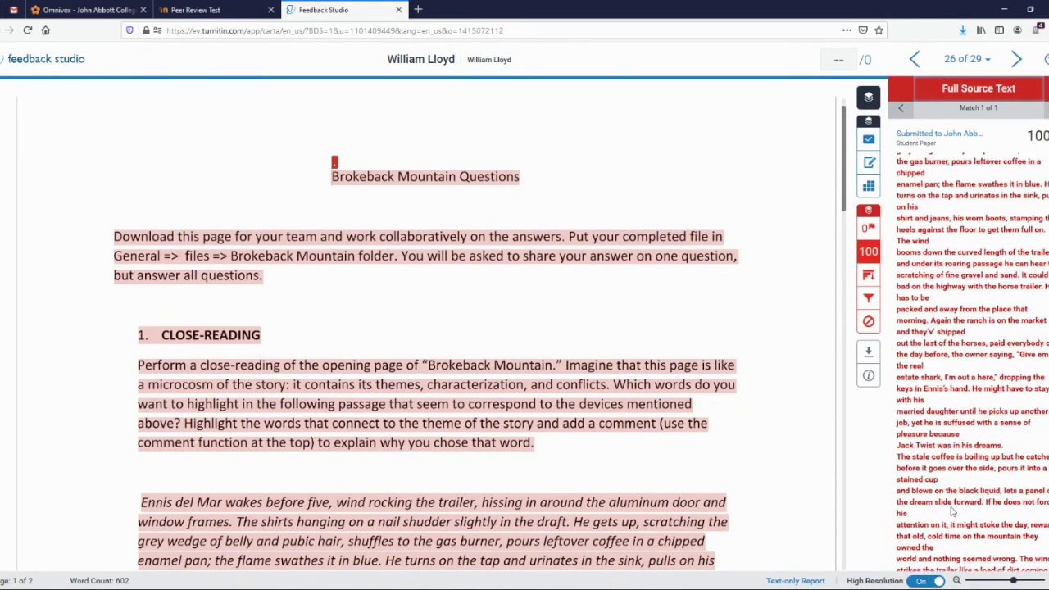
{"action": "scroll", "coordinate": [952, 511], "scroll_direction": "up", "scroll_amount": 8}
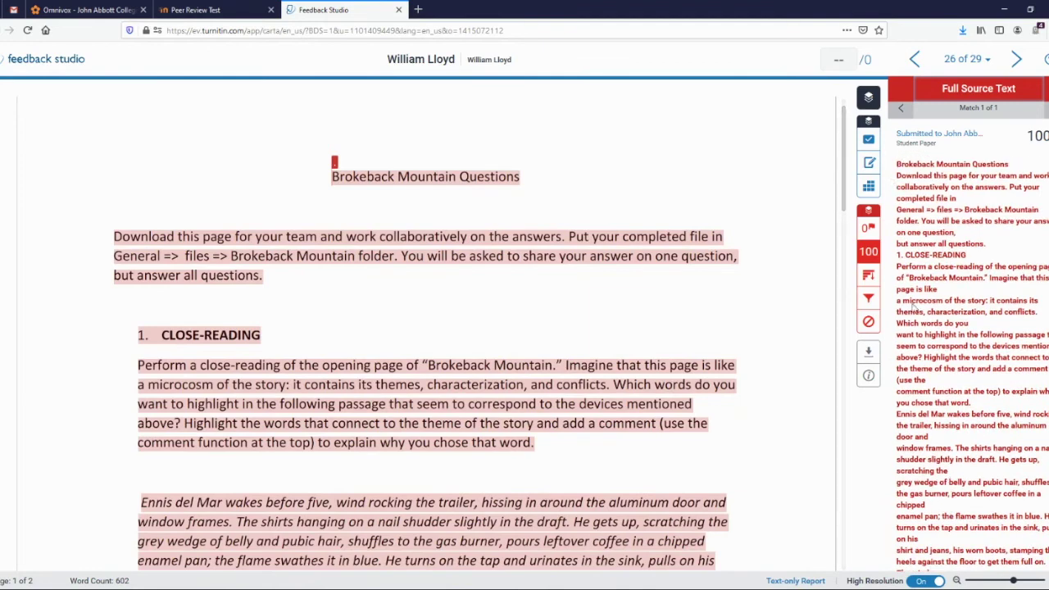
Step: List all sources matching the paper and scroll through them
{"action": "left_click", "coordinate": [869, 279]}
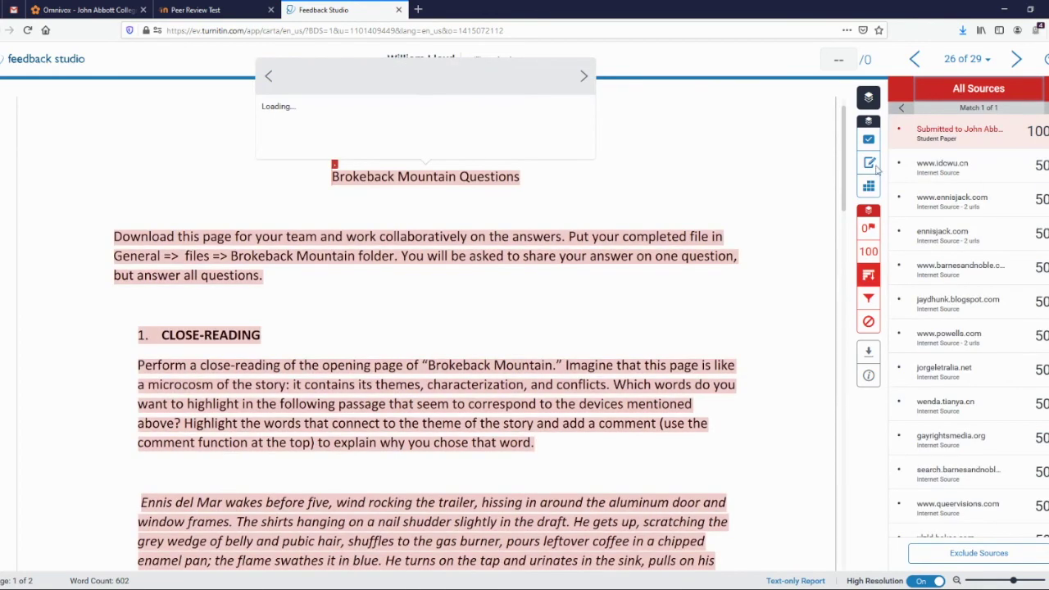
{"action": "scroll", "coordinate": [438, 379], "scroll_direction": "down", "scroll_amount": 2}
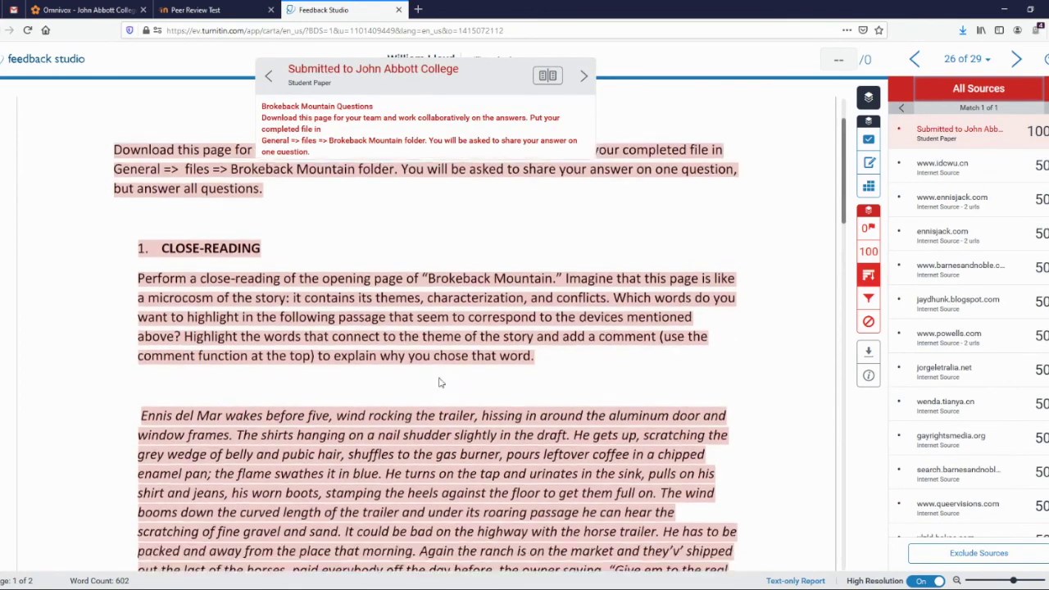
{"action": "scroll", "coordinate": [438, 383], "scroll_direction": "down", "scroll_amount": 2}
{"action": "scroll", "coordinate": [439, 383], "scroll_direction": "up", "scroll_amount": 3}
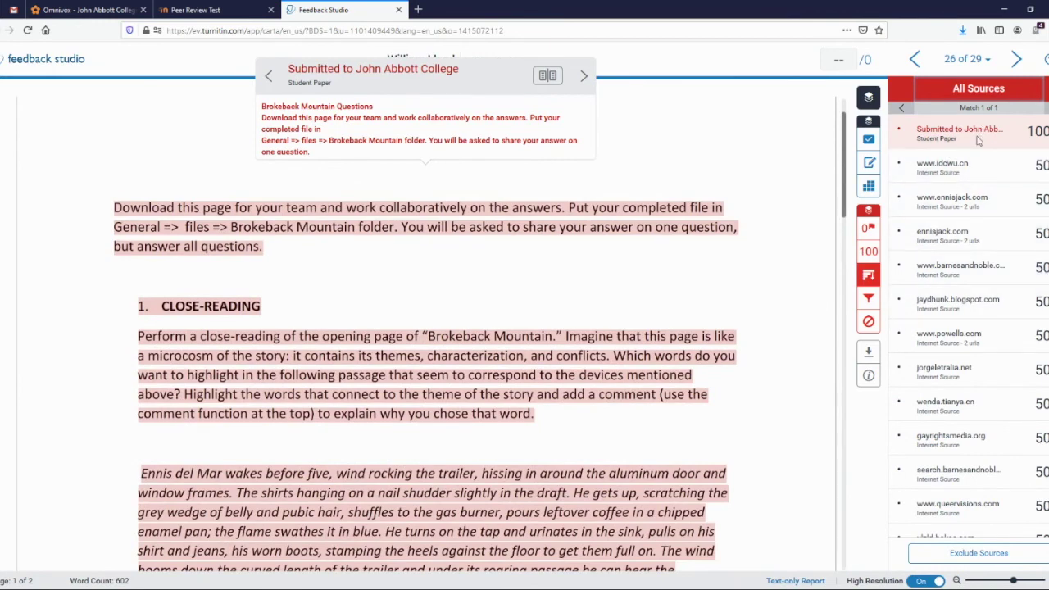
{"action": "scroll", "coordinate": [492, 361], "scroll_direction": "down", "scroll_amount": 4}
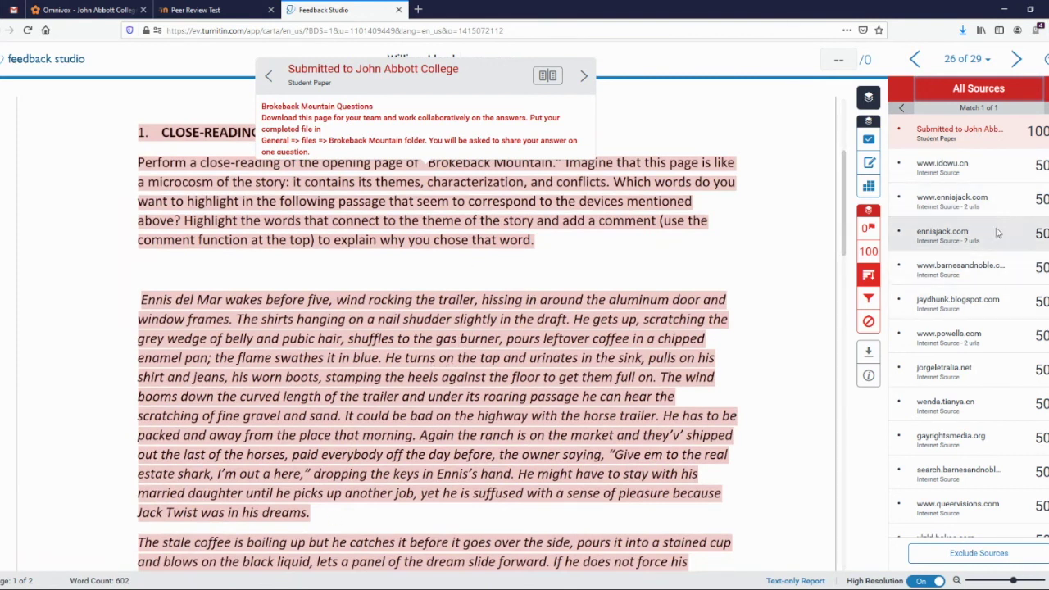
{"action": "scroll", "coordinate": [998, 234], "scroll_direction": "down", "scroll_amount": 3}
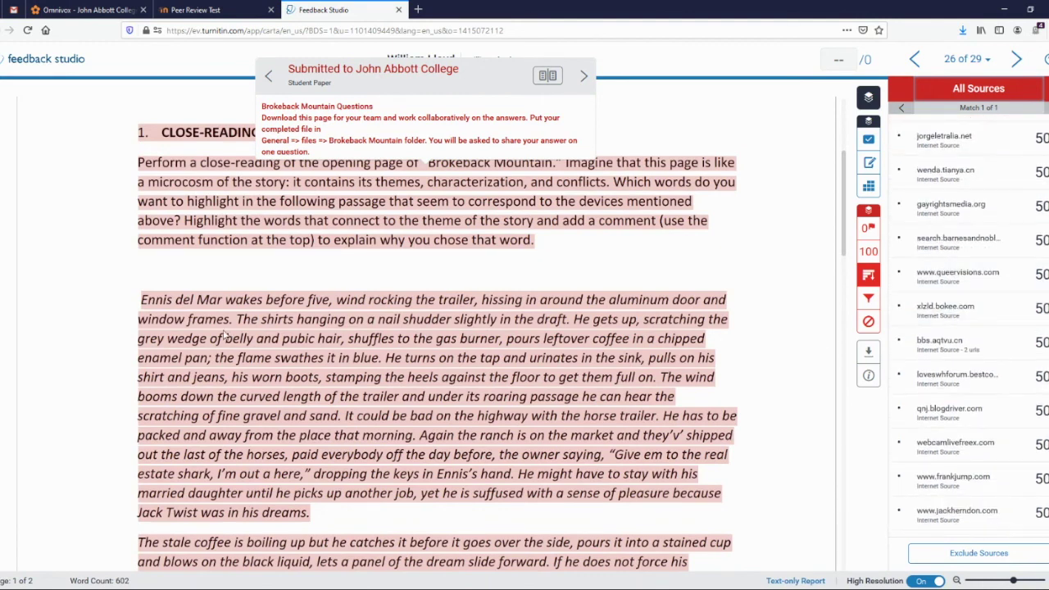
Step: Inspect the queervisions.com match, then bring up the Filters and Settings panel
{"action": "left_click", "coordinate": [971, 272]}
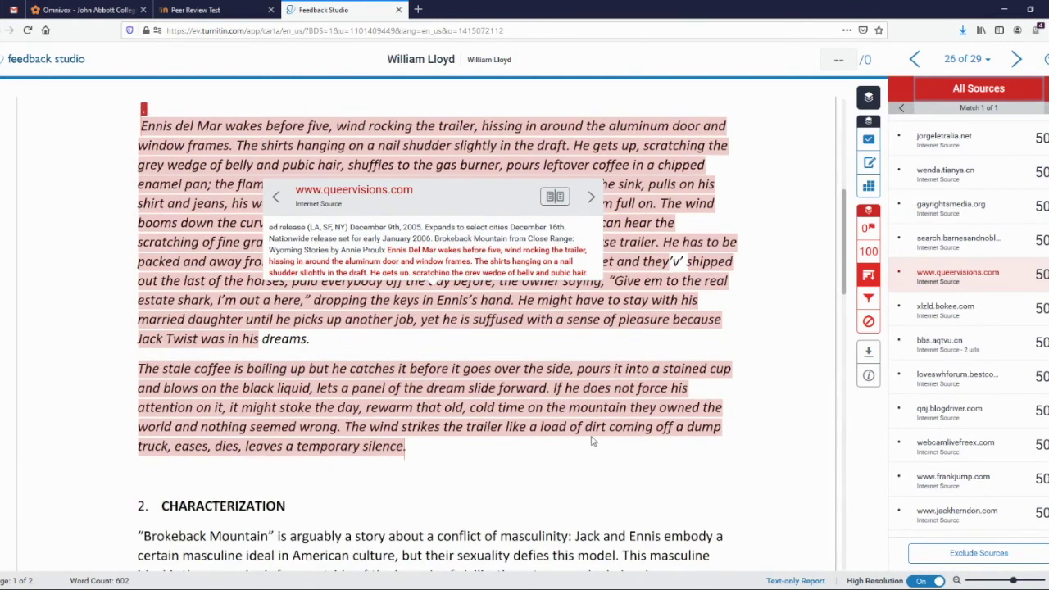
{"action": "scroll", "coordinate": [1021, 457], "scroll_direction": "down", "scroll_amount": 2}
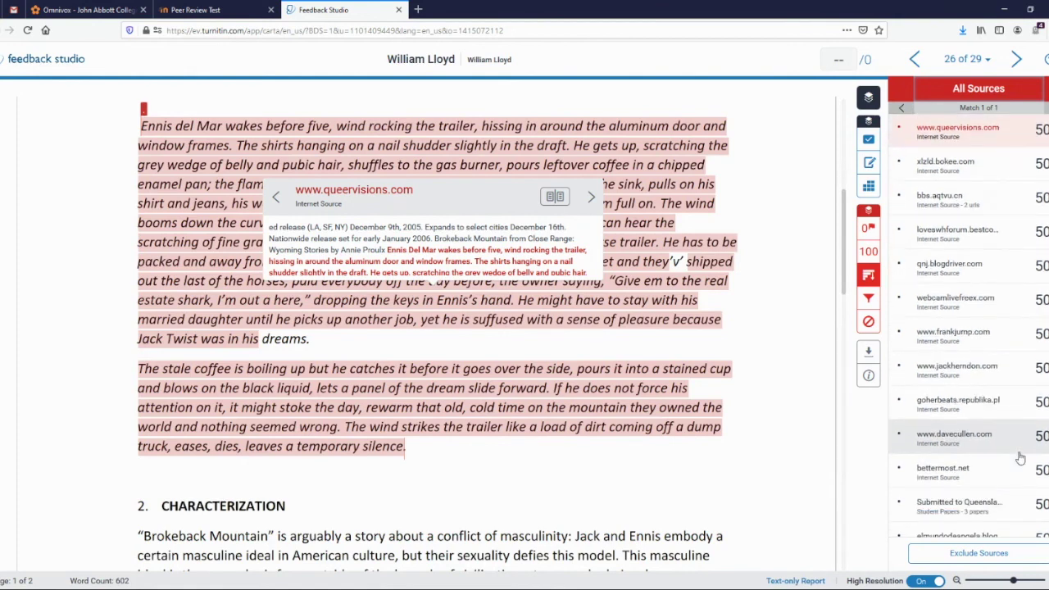
{"action": "scroll", "coordinate": [1016, 447], "scroll_direction": "up", "scroll_amount": 4}
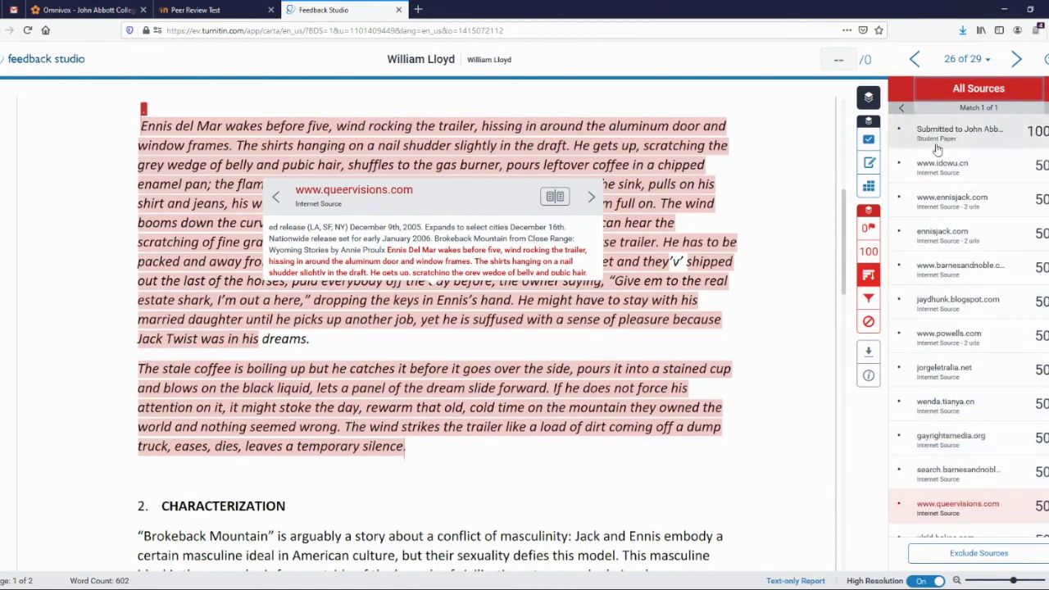
{"action": "scroll", "coordinate": [977, 390], "scroll_direction": "down", "scroll_amount": 10}
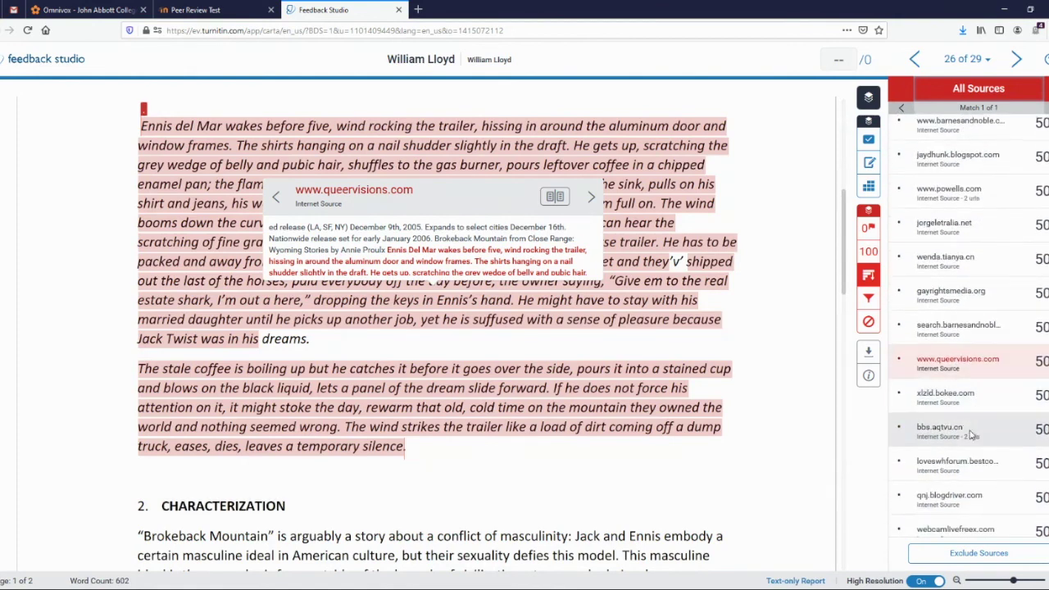
{"action": "scroll", "coordinate": [968, 412], "scroll_direction": "down", "scroll_amount": 3}
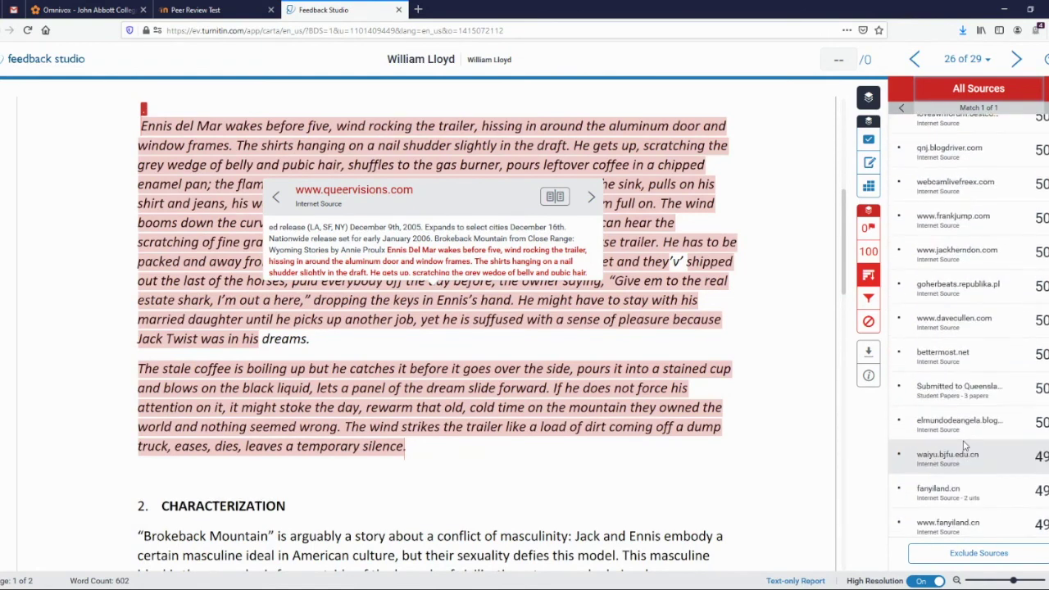
{"action": "scroll", "coordinate": [418, 416], "scroll_direction": "down", "scroll_amount": 4}
{"action": "scroll", "coordinate": [423, 417], "scroll_direction": "up", "scroll_amount": 3}
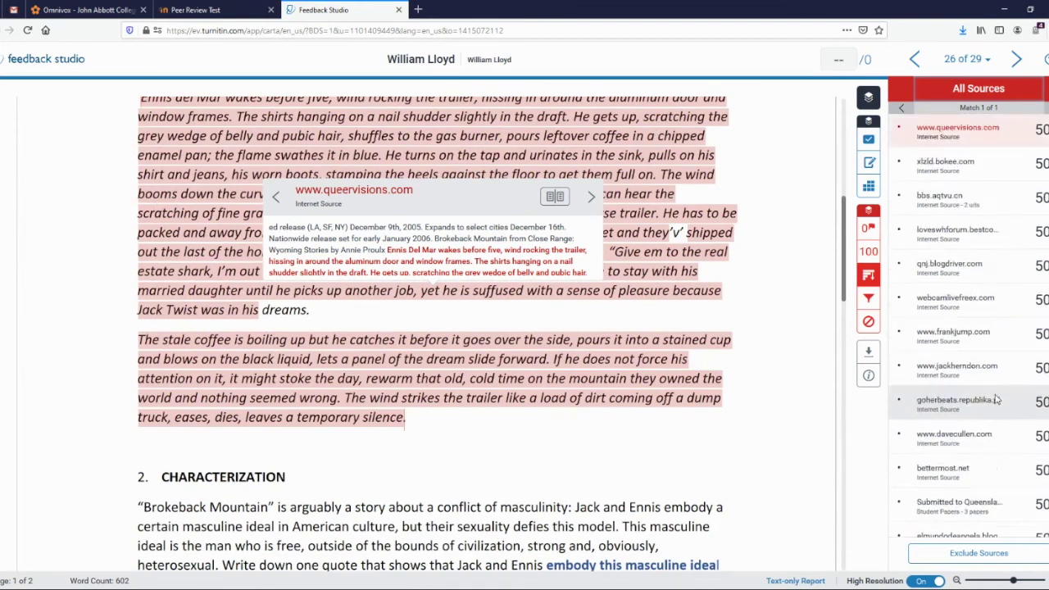
{"action": "scroll", "coordinate": [976, 345], "scroll_direction": "up", "scroll_amount": 4}
{"action": "scroll", "coordinate": [976, 293], "scroll_direction": "up", "scroll_amount": 7}
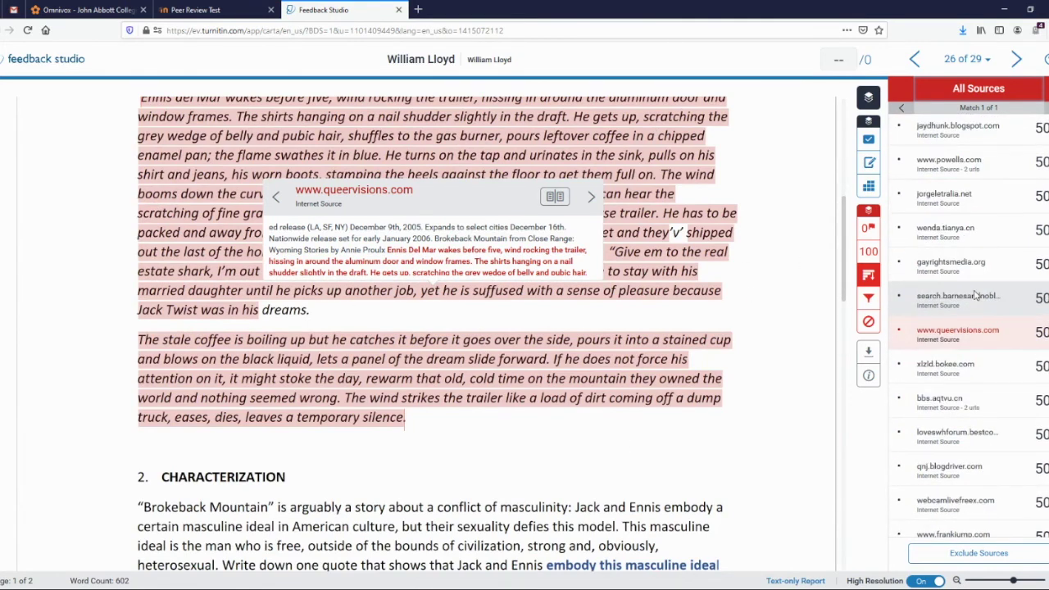
{"action": "left_click", "coordinate": [868, 300]}
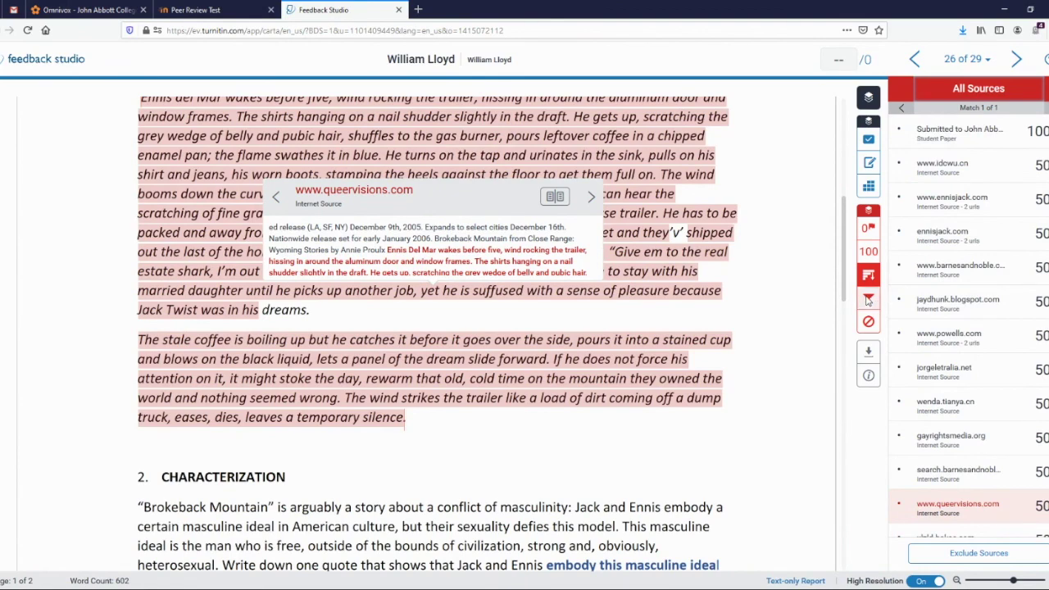
{"action": "scroll", "coordinate": [478, 249], "scroll_direction": "up", "scroll_amount": 5}
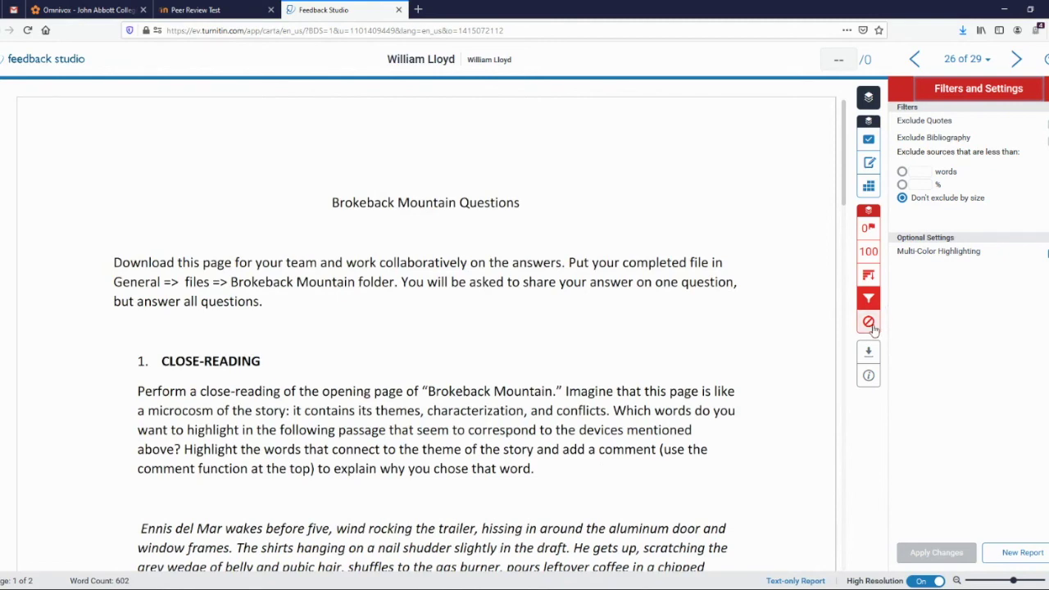
Step: Show the Excluded Sources panel, confirming no sources are excluded, after briefly revisiting Filters
{"action": "left_click", "coordinate": [869, 323]}
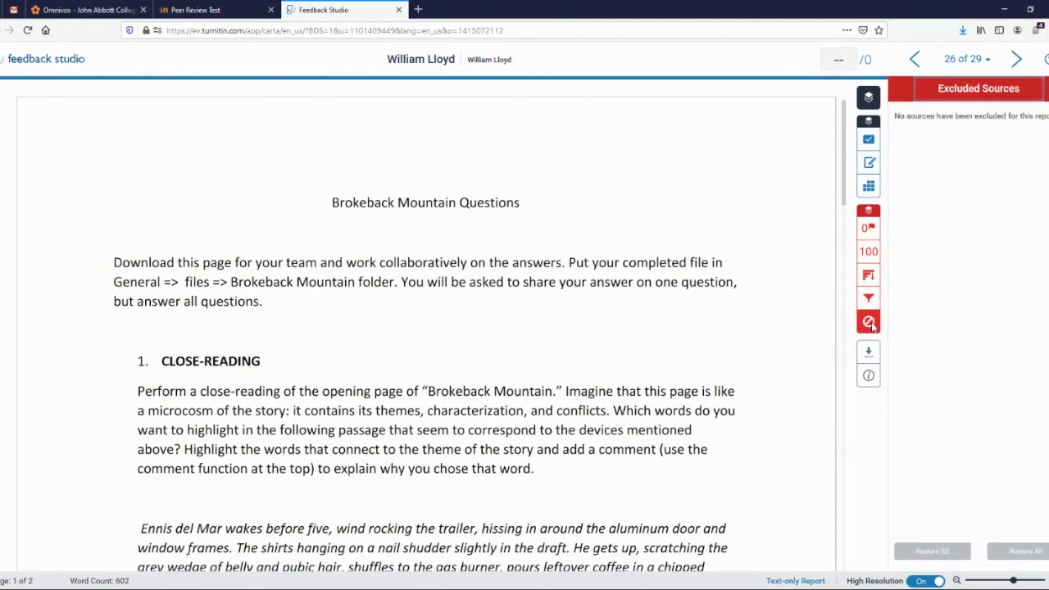
{"action": "scroll", "coordinate": [382, 337], "scroll_direction": "down", "scroll_amount": 3}
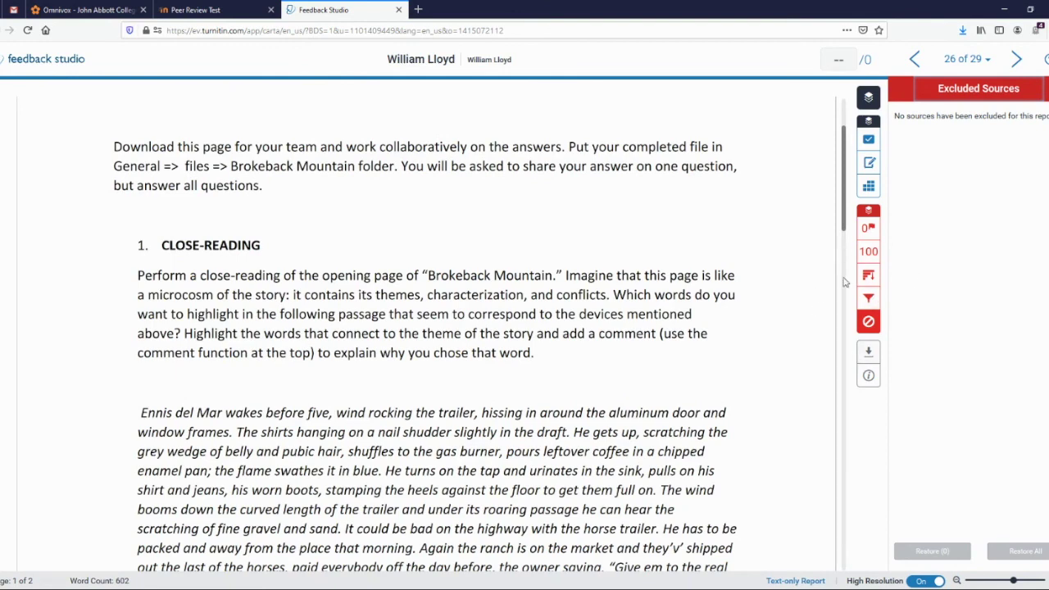
{"action": "scroll", "coordinate": [574, 233], "scroll_direction": "down", "scroll_amount": 2}
{"action": "scroll", "coordinate": [500, 283], "scroll_direction": "up", "scroll_amount": 4}
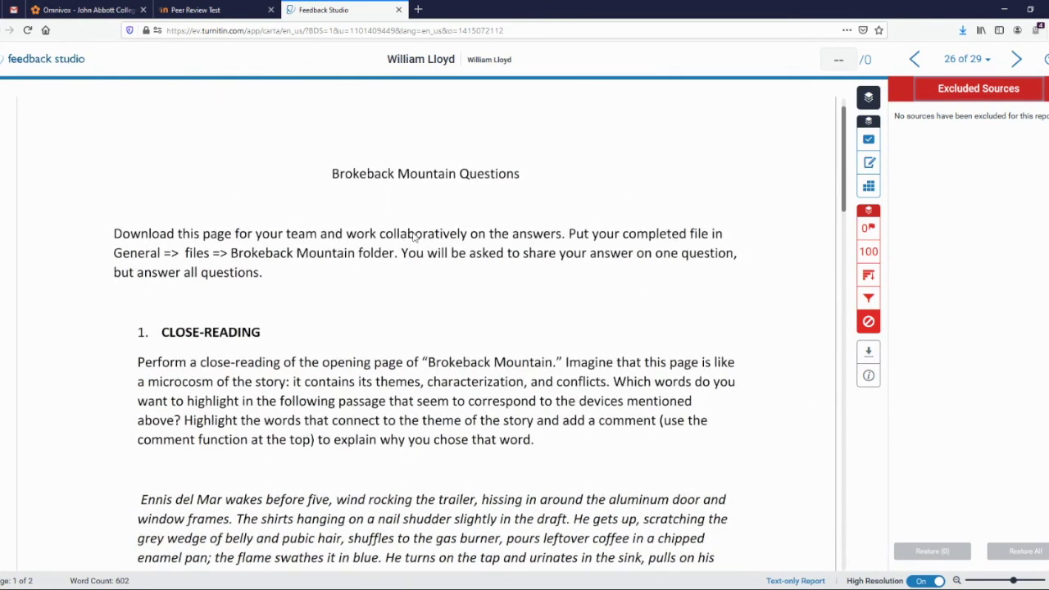
{"action": "scroll", "coordinate": [549, 263], "scroll_direction": "down", "scroll_amount": 3}
{"action": "left_click", "coordinate": [869, 299]}
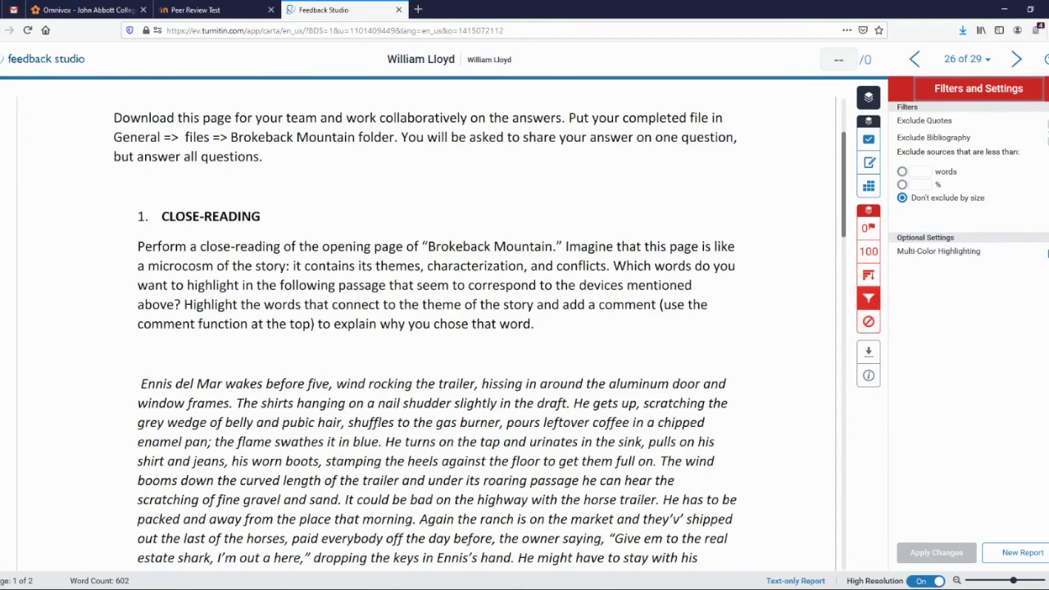
{"action": "left_click", "coordinate": [865, 328]}
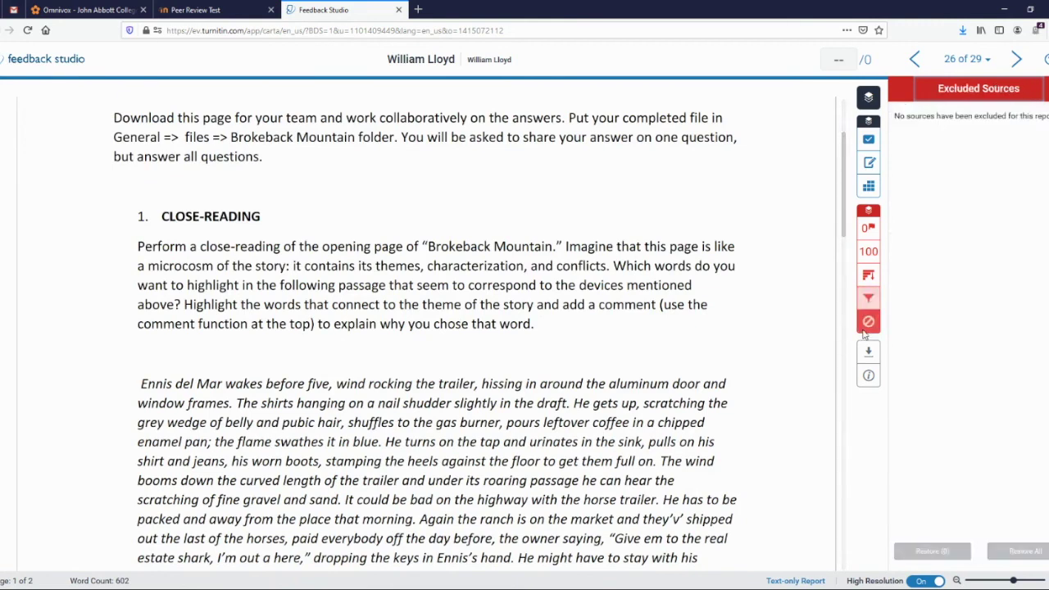
{"action": "scroll", "coordinate": [406, 250], "scroll_direction": "down", "scroll_amount": 10}
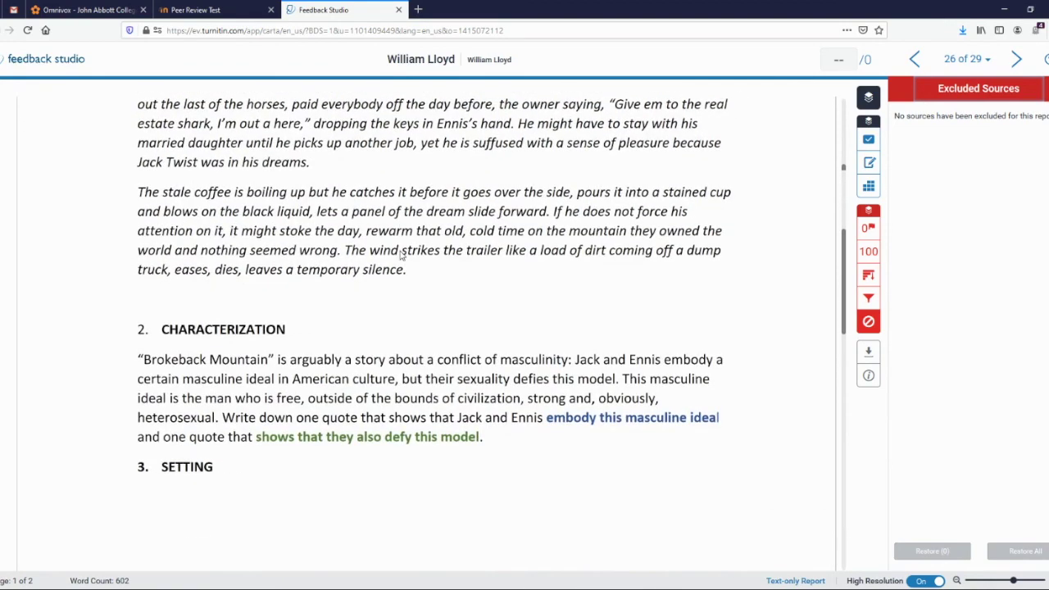
{"action": "scroll", "coordinate": [402, 254], "scroll_direction": "up", "scroll_amount": 13}
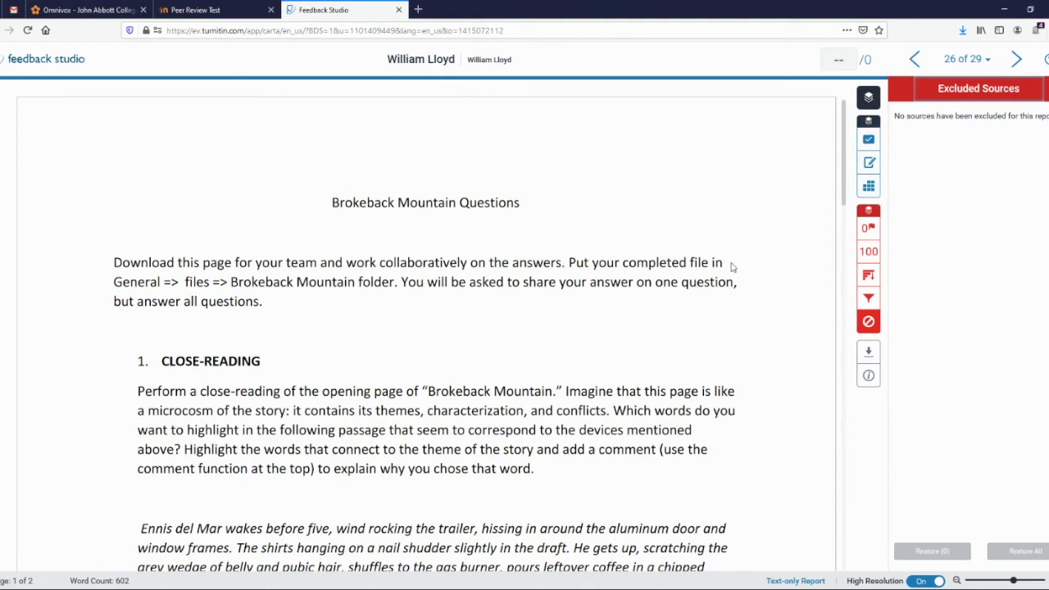
{"action": "left_click", "coordinate": [643, 273]}
{"action": "scroll", "coordinate": [637, 309], "scroll_direction": "down", "scroll_amount": 2}
{"action": "scroll", "coordinate": [623, 397], "scroll_direction": "down", "scroll_amount": 2}
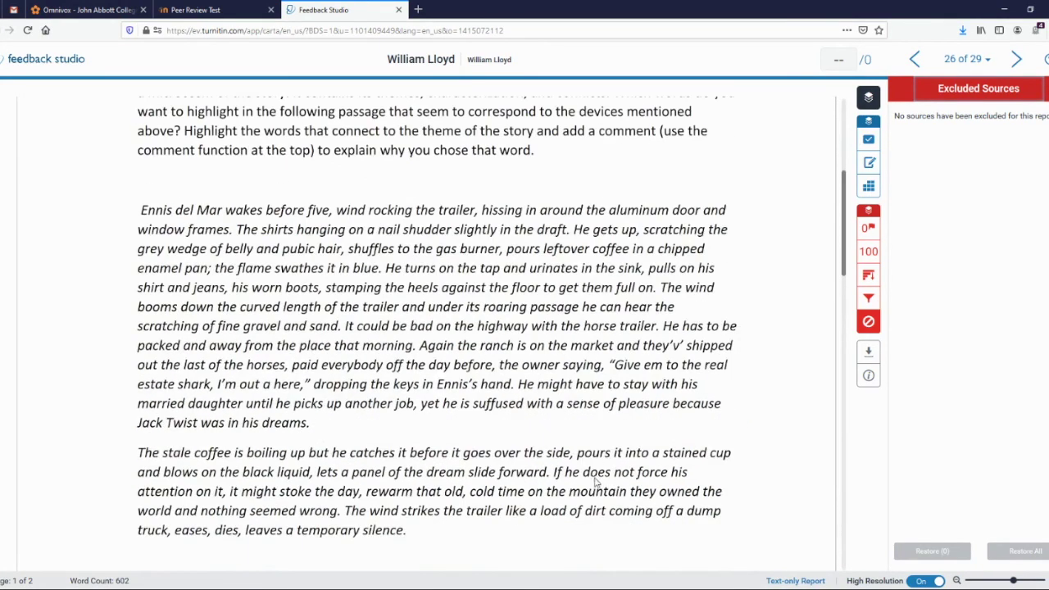